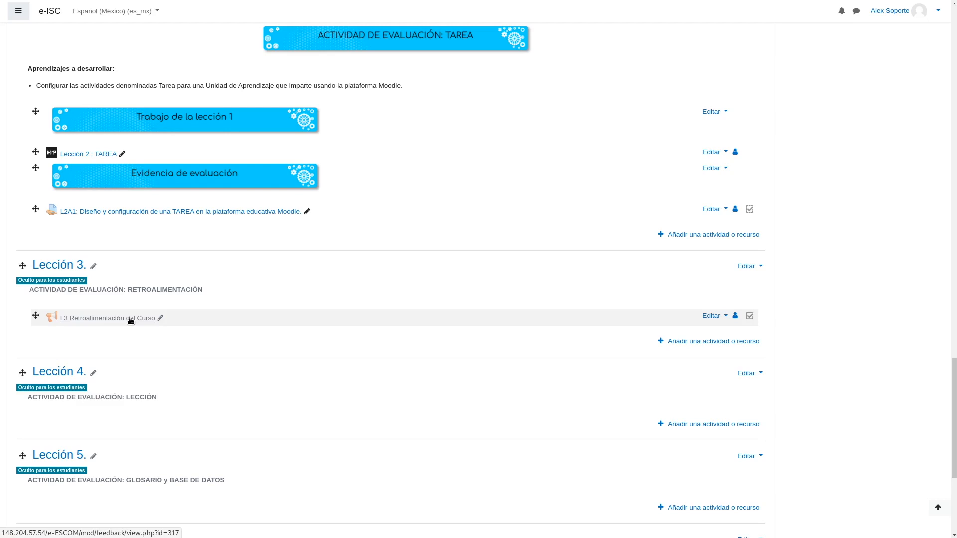
# Open the question editor of the "L3 Retroalimentación del Curso" feedback activity in Lección 3.
pyautogui.click(131, 321)
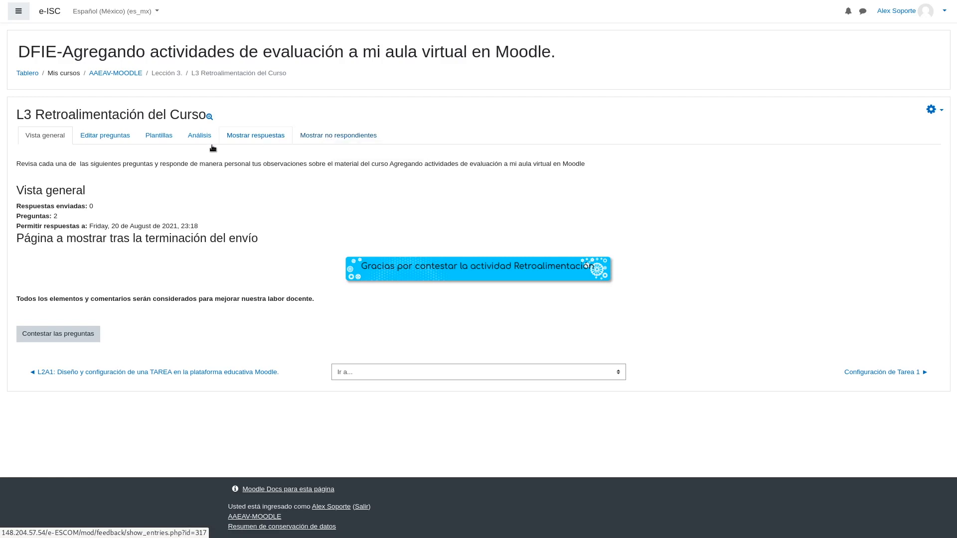
pyautogui.doubleClick(73, 207)
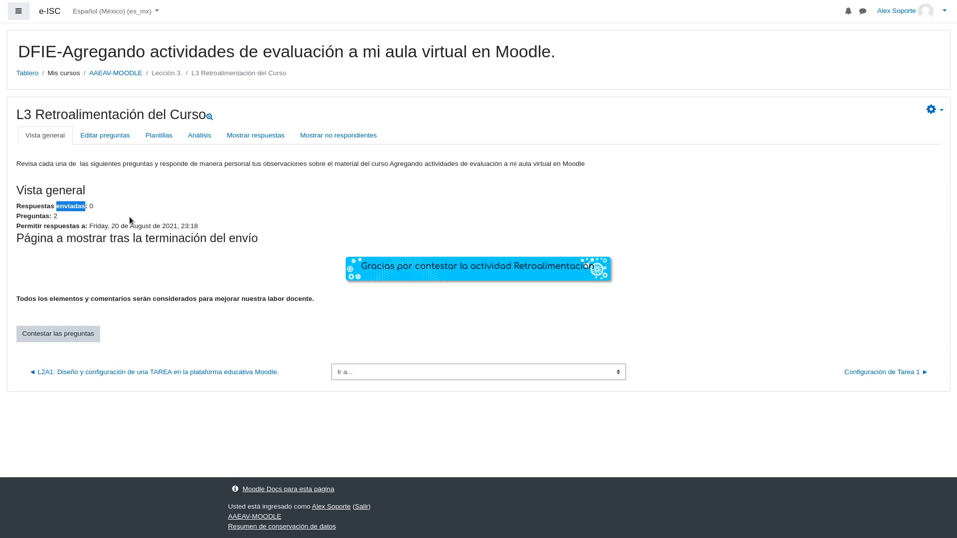
pyautogui.click(207, 226)
pyautogui.click(100, 140)
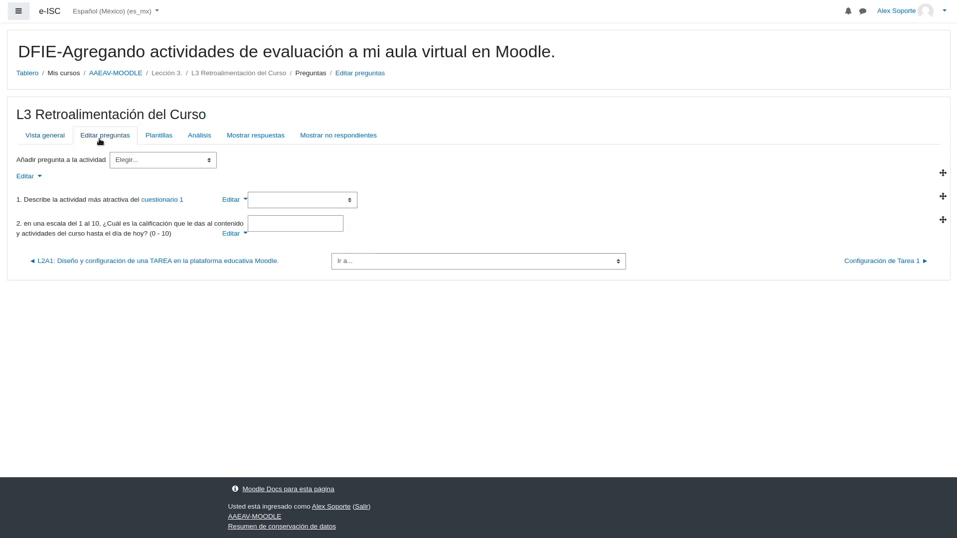
# Delete the 0 - 10 course rating question and the question about the most attractive activity of cuestionario 1.
pyautogui.click(232, 233)
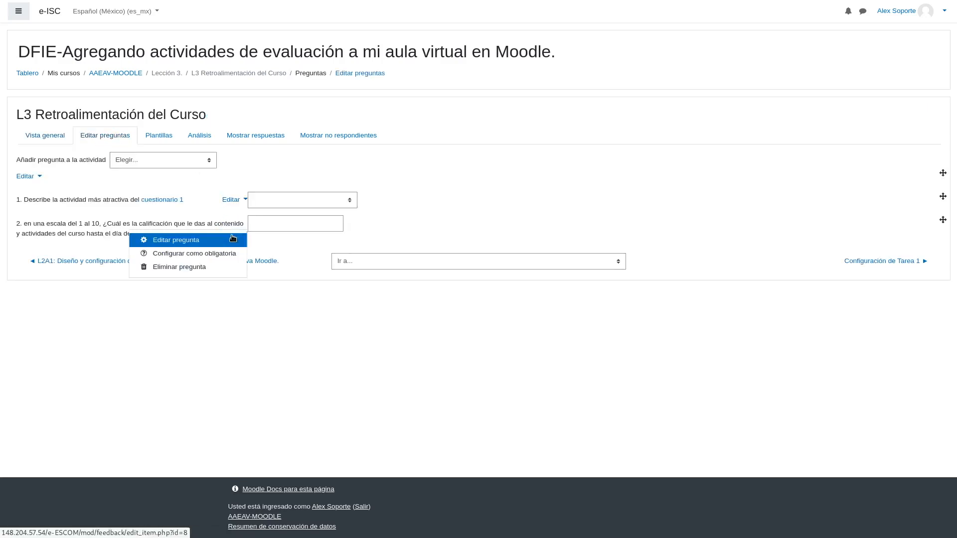
pyautogui.click(189, 267)
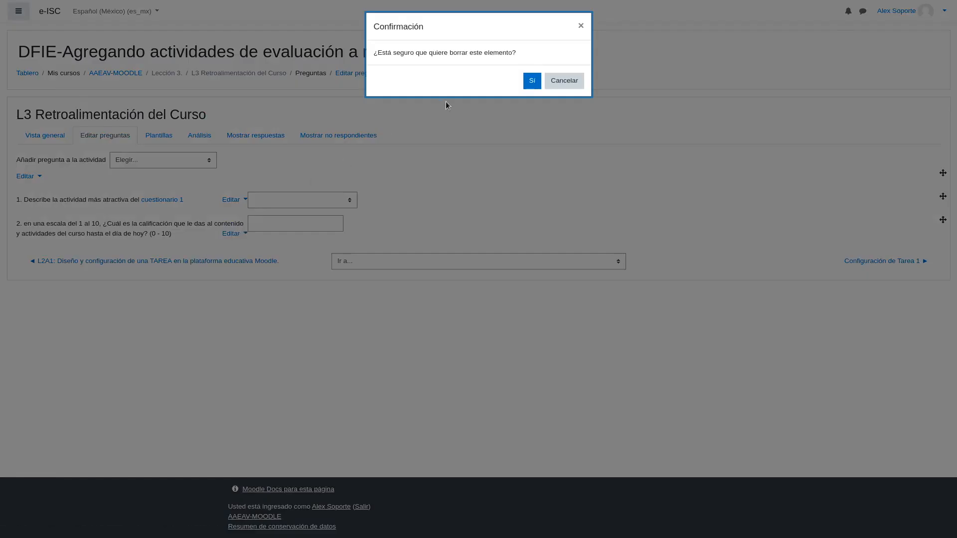
pyautogui.click(533, 79)
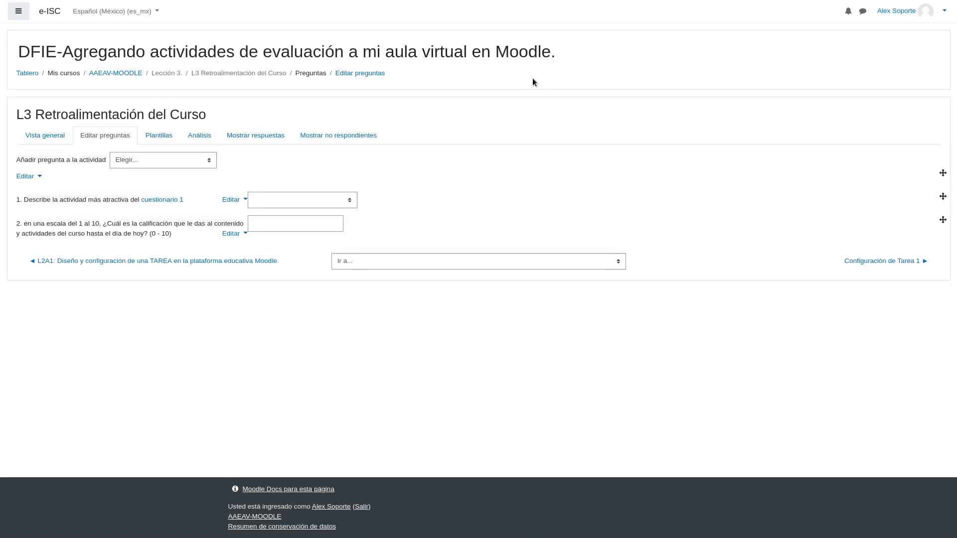
pyautogui.click(235, 199)
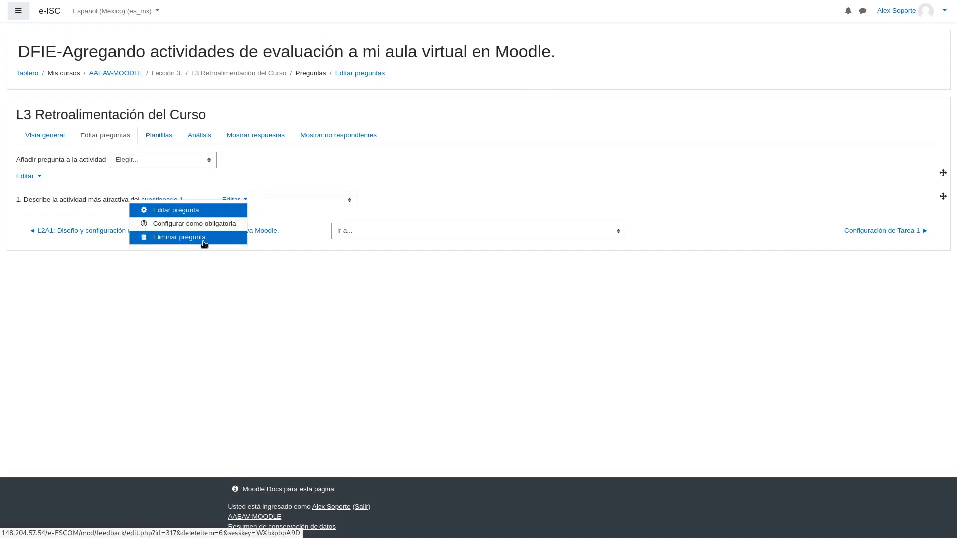
pyautogui.click(199, 238)
pyautogui.click(532, 81)
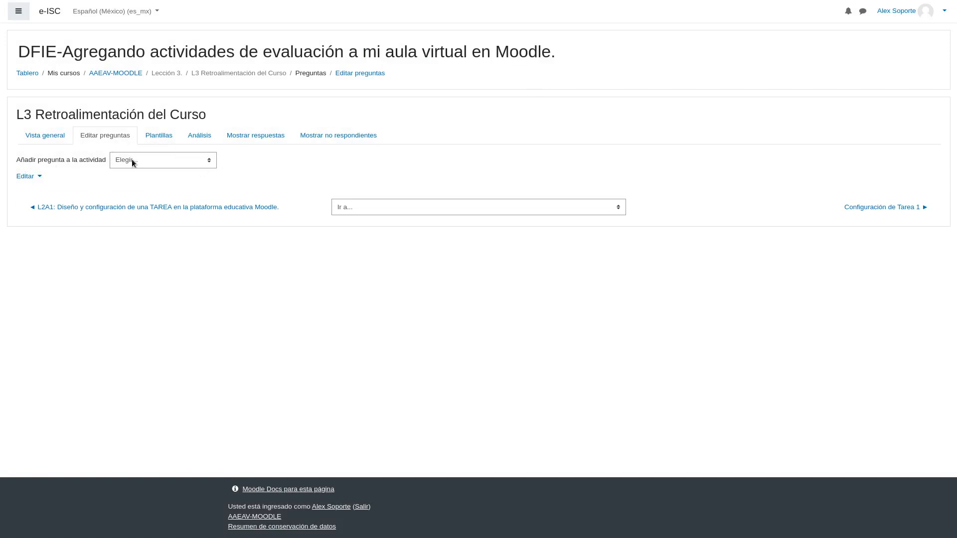
# Delete the remaining unnumbered item from the feedback activity.
pyautogui.click(39, 177)
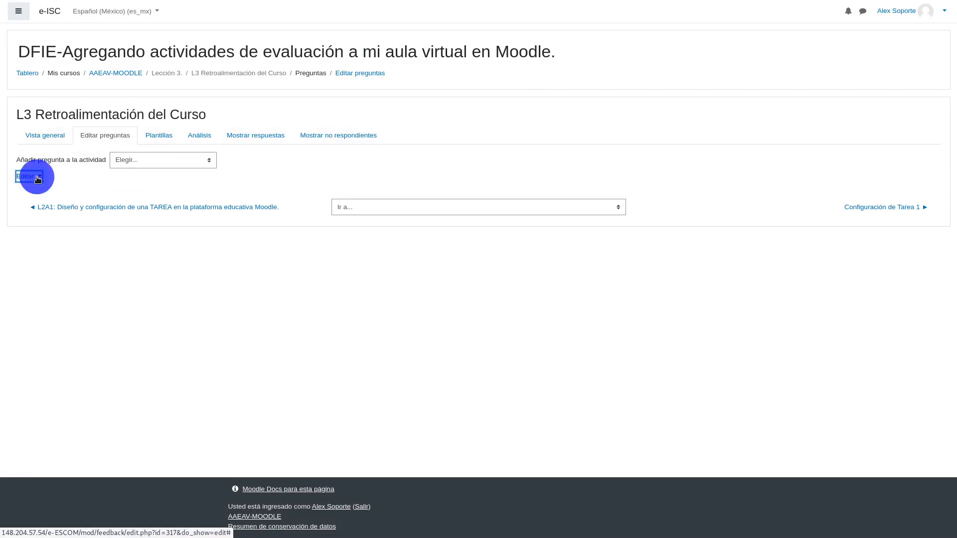
pyautogui.click(56, 208)
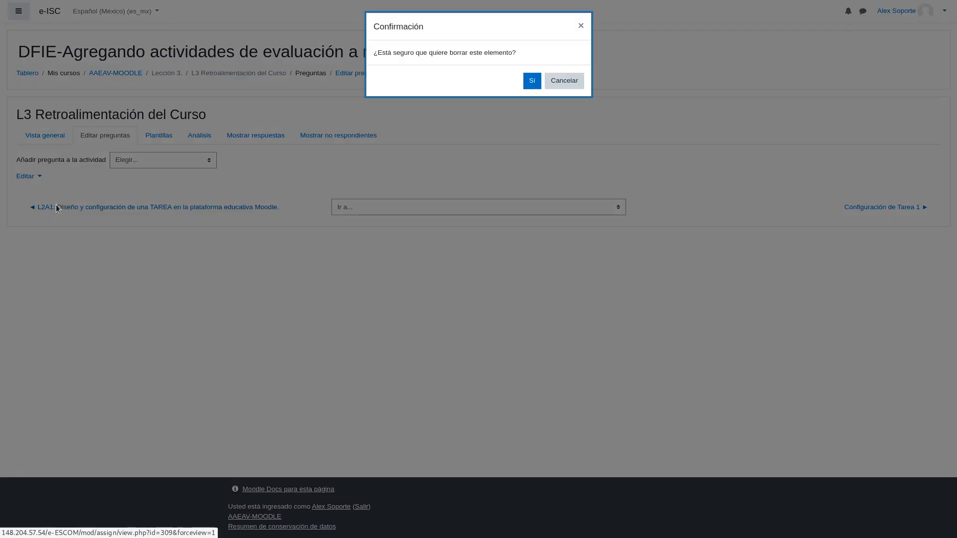
pyautogui.click(532, 81)
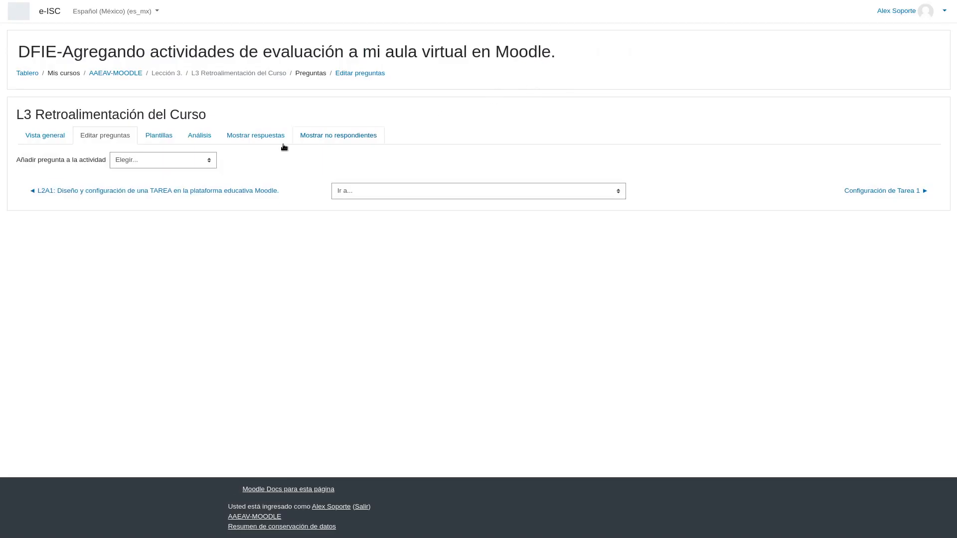
# Add an Etiqueta item reading "Revisa cada uno de los siguientes elementos y contesta de acuerdo a tu experiencia dentro del curso" and save it.
pyautogui.click(183, 166)
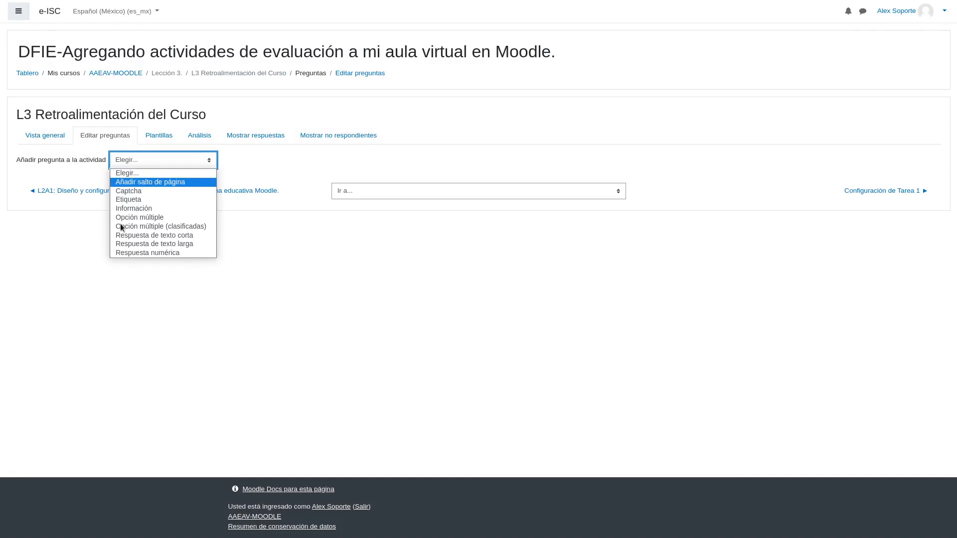
pyautogui.click(145, 200)
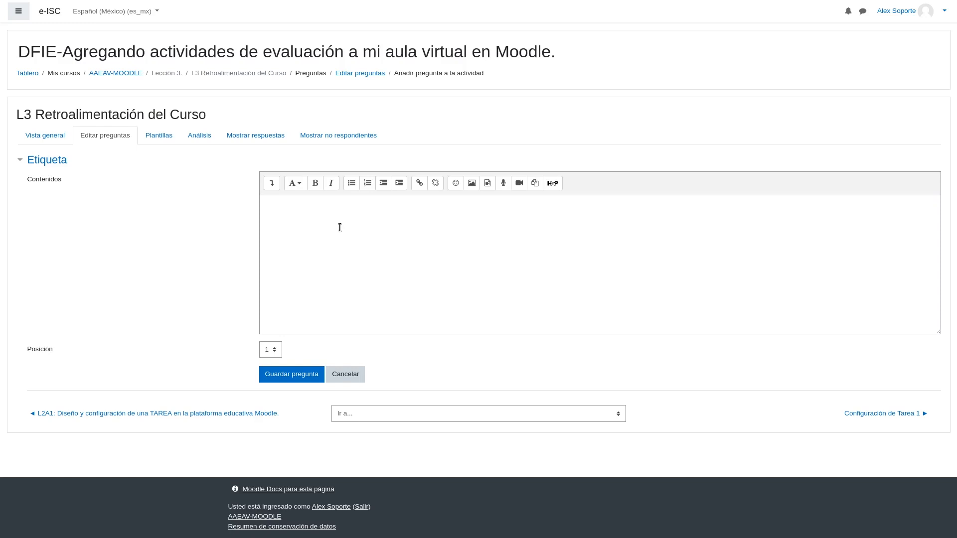
pyautogui.click(305, 216)
pyautogui.write('Revisa cada uno de los siguientes elementos y contesta de acuerdo a tu experiencia dentro del curso')
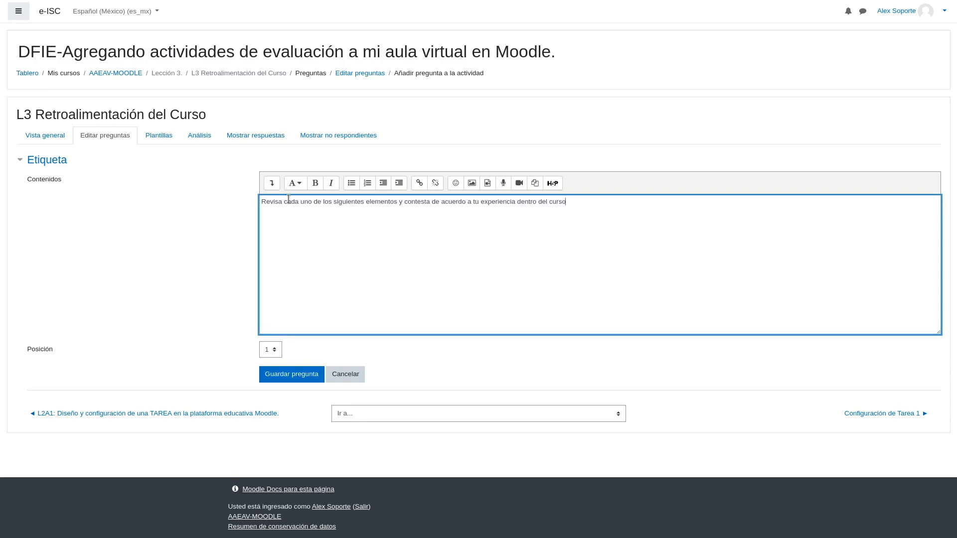
pyautogui.click(271, 184)
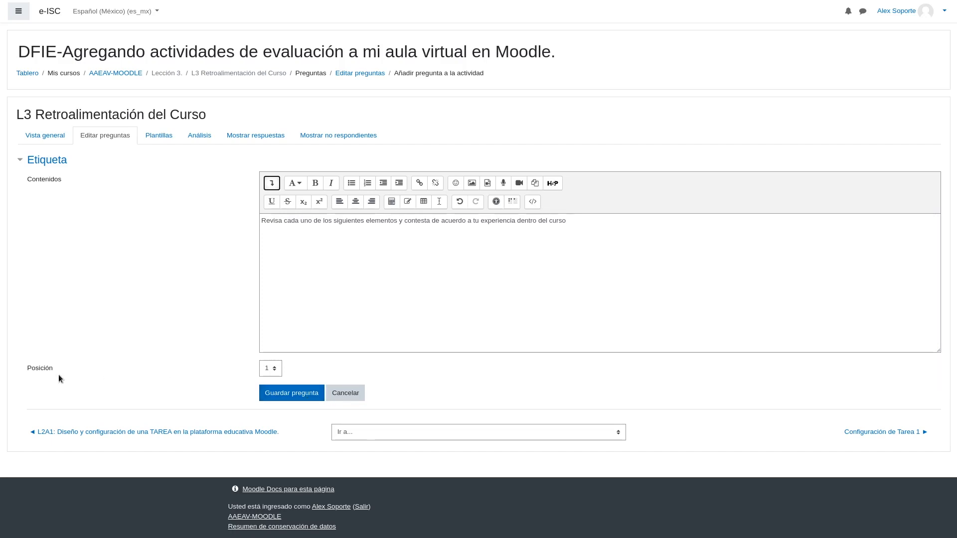
pyautogui.doubleClick(39, 369)
pyautogui.click(274, 370)
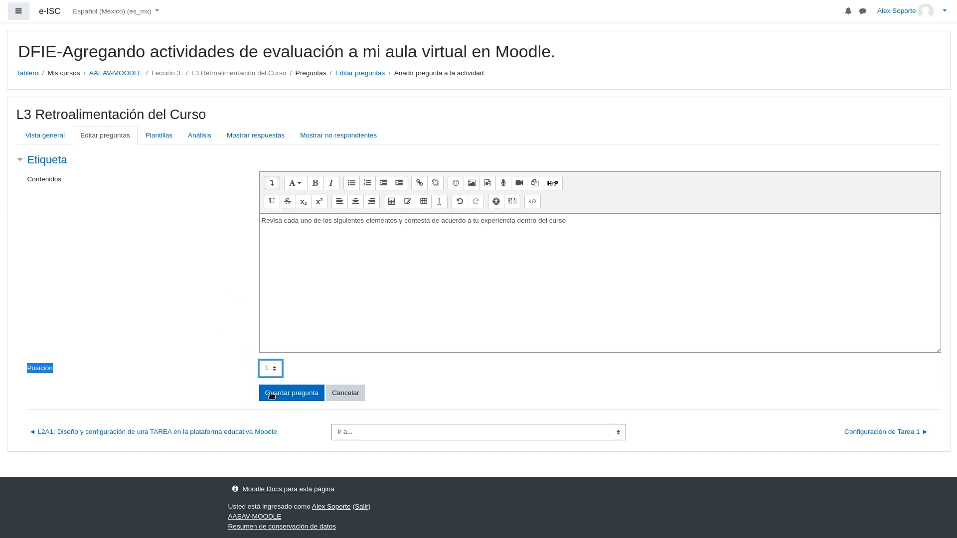
pyautogui.click(288, 389)
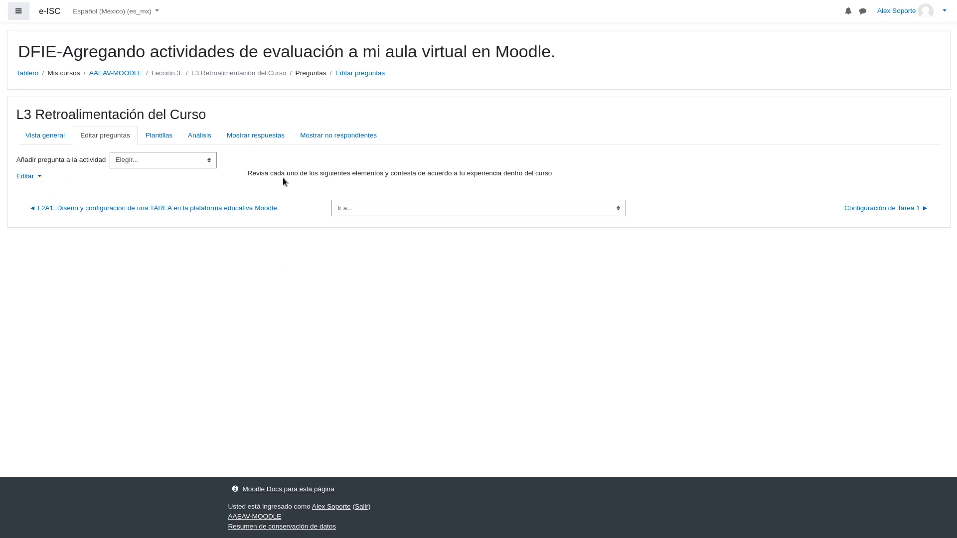
# Add an Opción múltiple question asking "¿Los materiales del curso te han permitido conocer la manera de cómo agregar actividades de evaluación a tu sala virtual?".
pyautogui.click(40, 176)
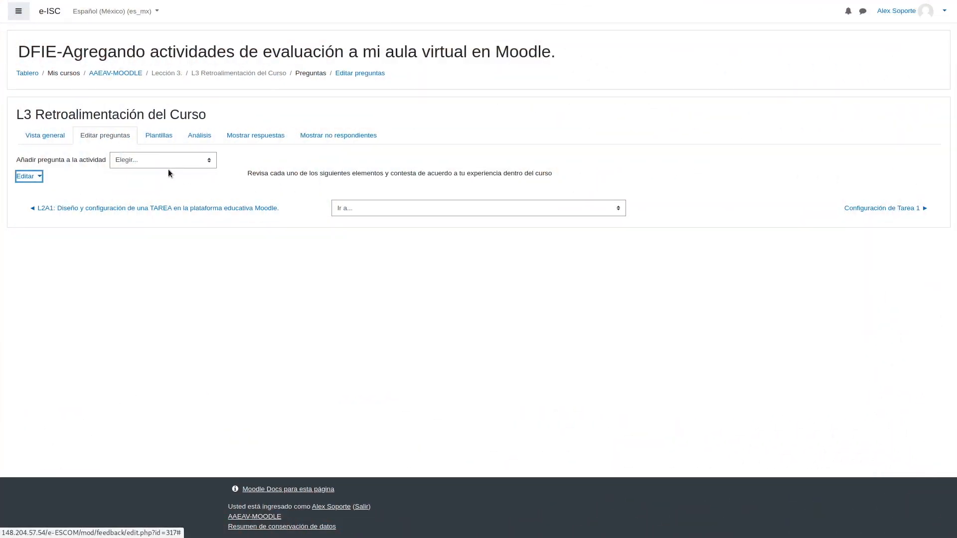
pyautogui.click(183, 163)
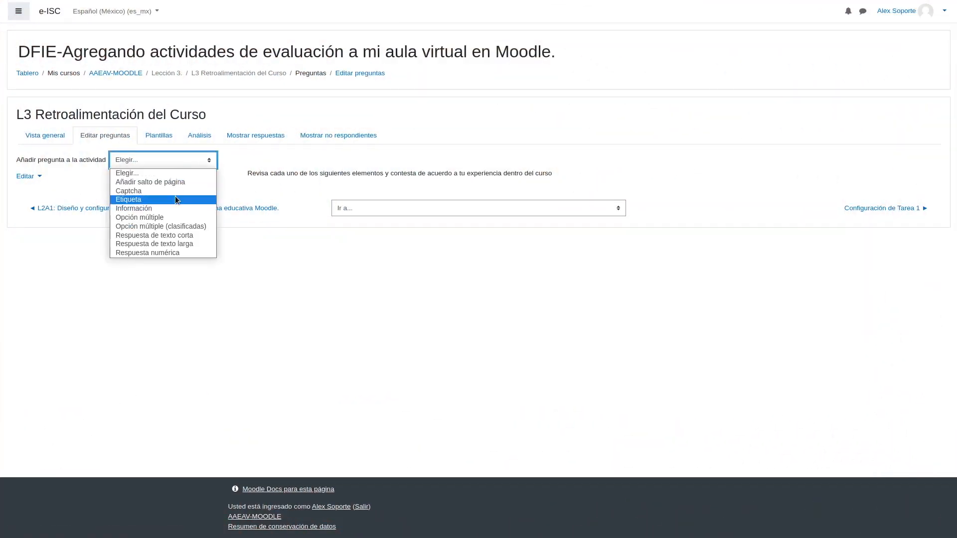
pyautogui.click(166, 220)
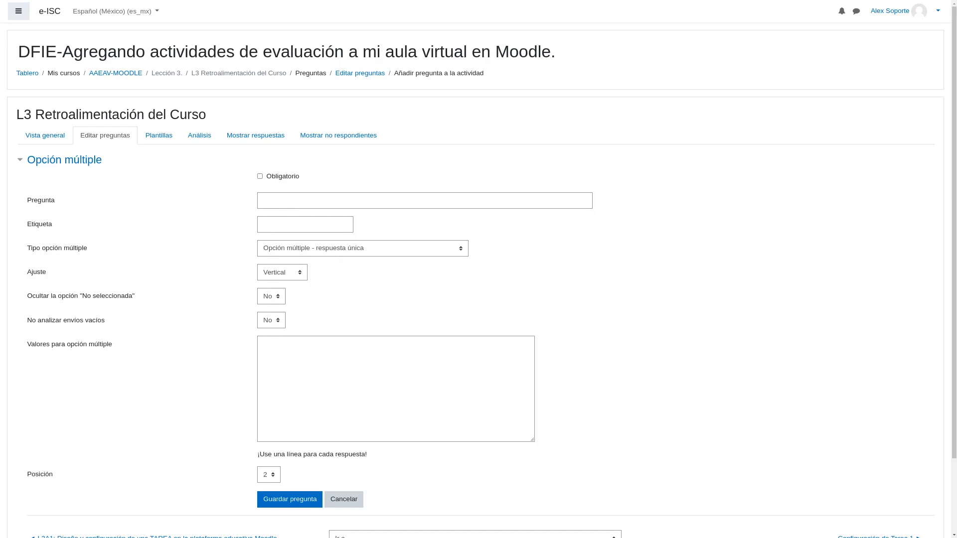
pyautogui.click(371, 200)
pyautogui.hotkey('ctrl', 'v')
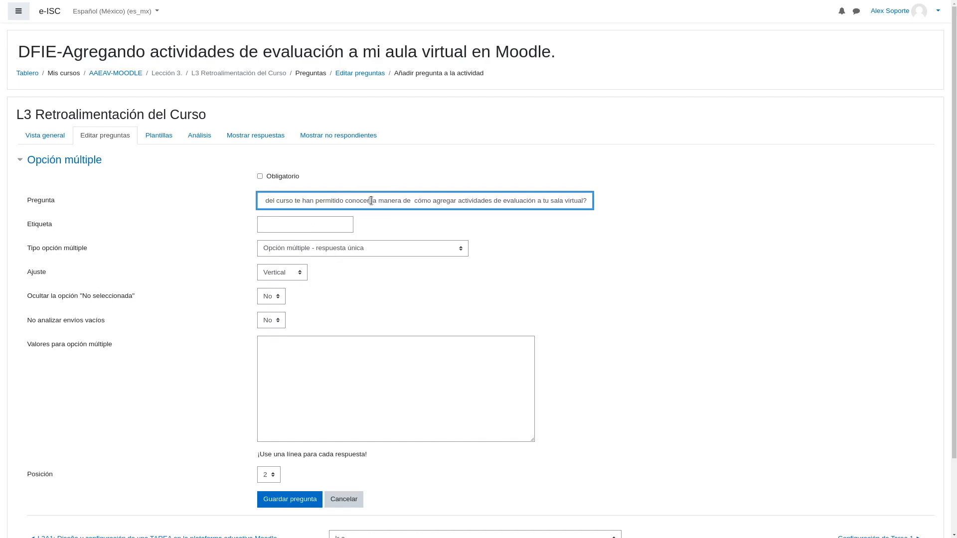
pyautogui.press('Left')
pyautogui.press('Left')
pyautogui.press('Left')
pyautogui.press('Left')
pyautogui.press('Left')
pyautogui.press('Left')
pyautogui.press('Left')
pyautogui.press('Left')
pyautogui.press('Left')
pyautogui.press('Left')
pyautogui.press('Left')
pyautogui.press('Left')
pyautogui.press('Left')
pyautogui.press('Left')
pyautogui.press('Left')
pyautogui.press('Left')
pyautogui.press('Left')
pyautogui.press('Left')
pyautogui.press('Left')
pyautogui.press('Left')
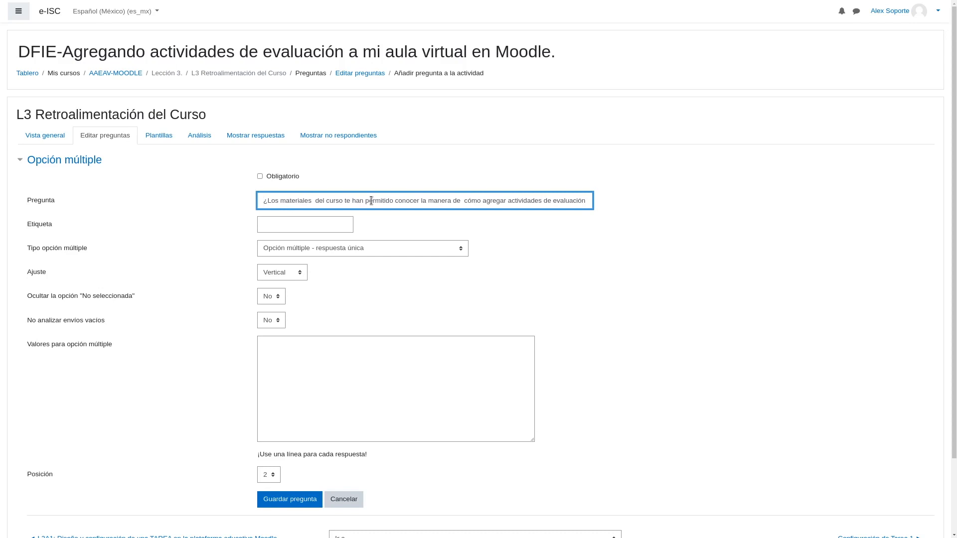
# Set the multiple-choice question's Etiqueta to Materiales.
pyautogui.click(294, 226)
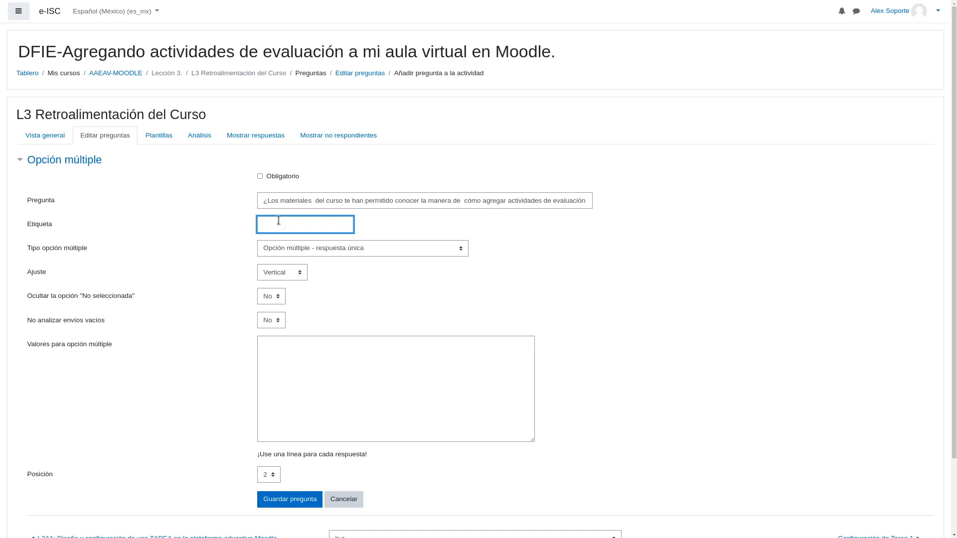
pyautogui.write('Materiales')
pyautogui.click(278, 220)
pyautogui.press('Delete')
pyautogui.write('iia')
pyautogui.click(379, 285)
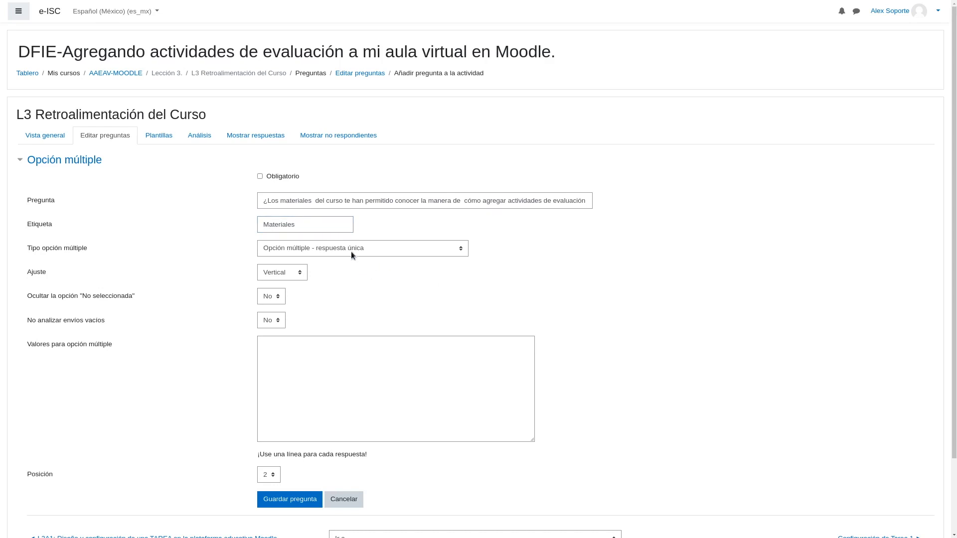
# Review the available multiple-choice types for the question, leaving "Opción múltiple - respuesta única" selected.
pyautogui.click(329, 248)
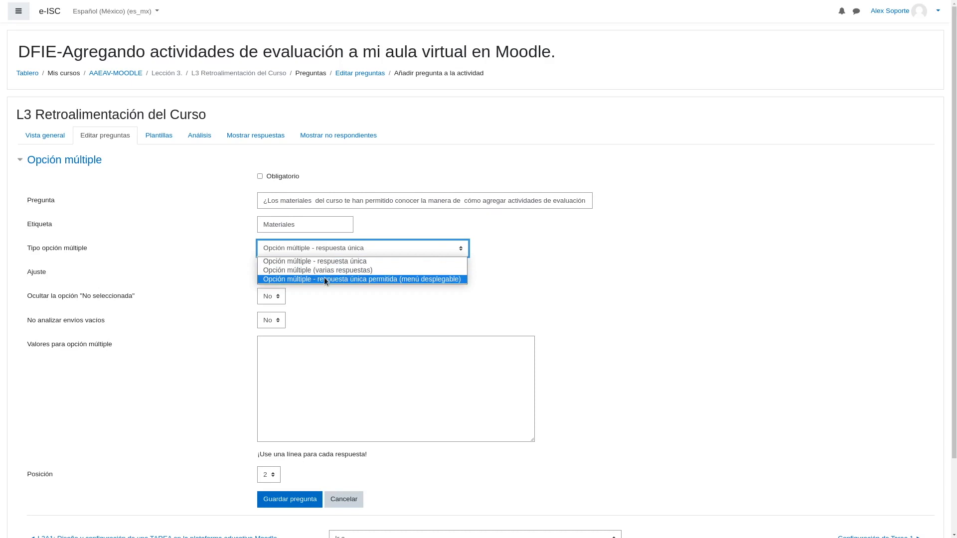
pyautogui.click(217, 250)
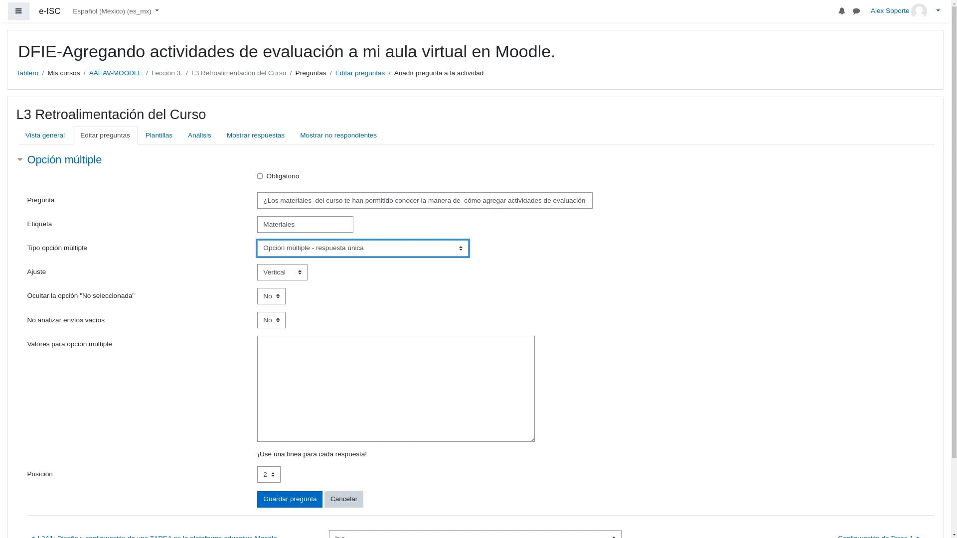
pyautogui.click(331, 252)
pyautogui.click(298, 293)
pyautogui.click(289, 353)
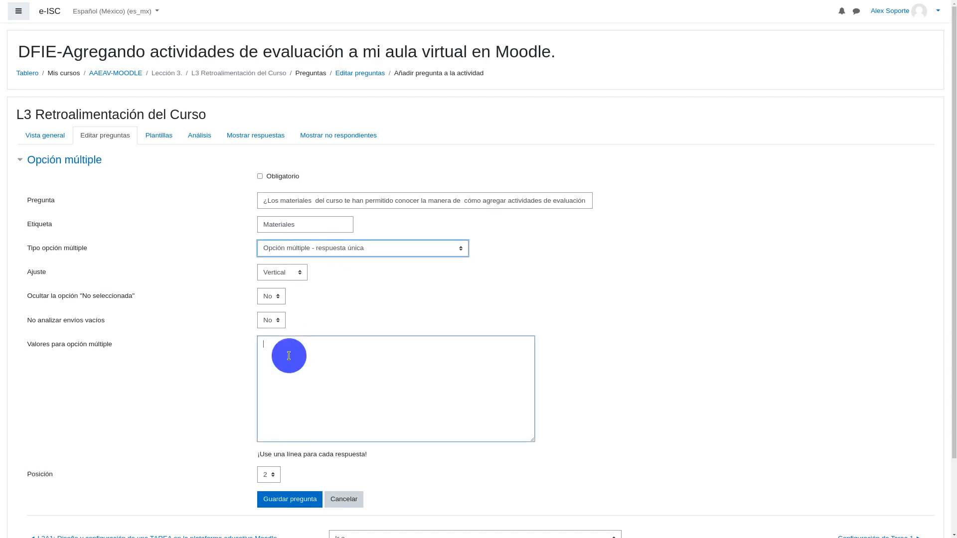
# Try the Horizontal setting for the question's Ajuste, returning it to Vertical.
pyautogui.click(270, 274)
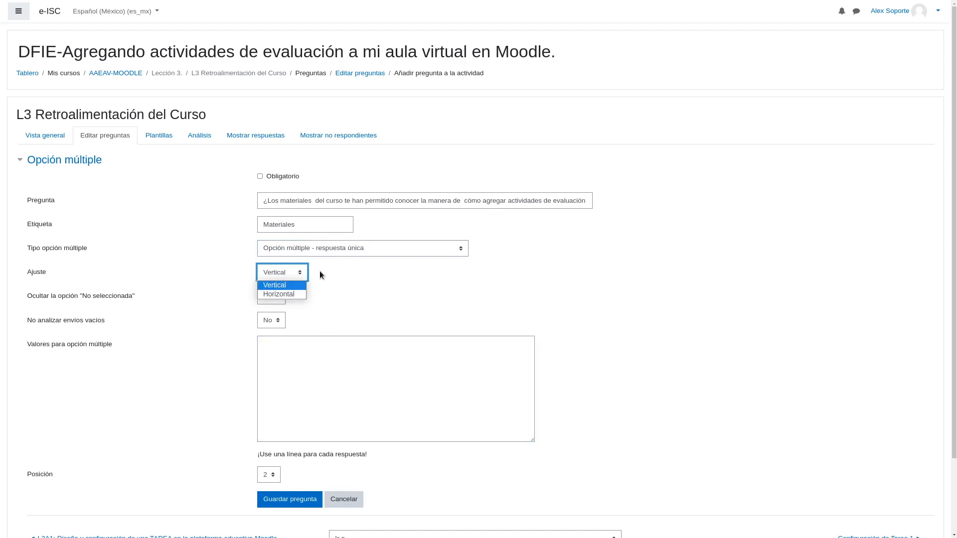
pyautogui.click(289, 295)
pyautogui.click(287, 275)
pyautogui.click(288, 286)
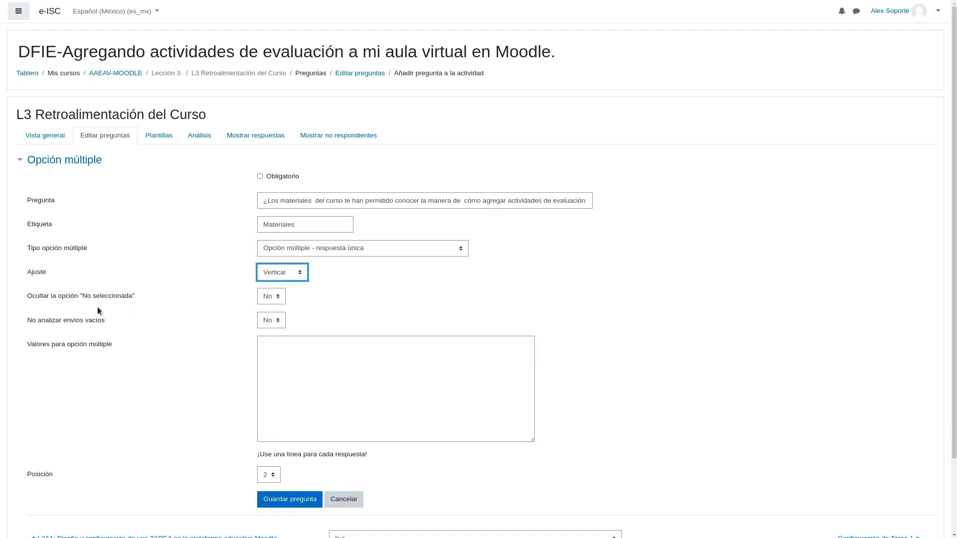
# Set Ocultar la opción "No seleccionada" to Sí and leave No analizar envíos vacíos at No.
pyautogui.click(260, 301)
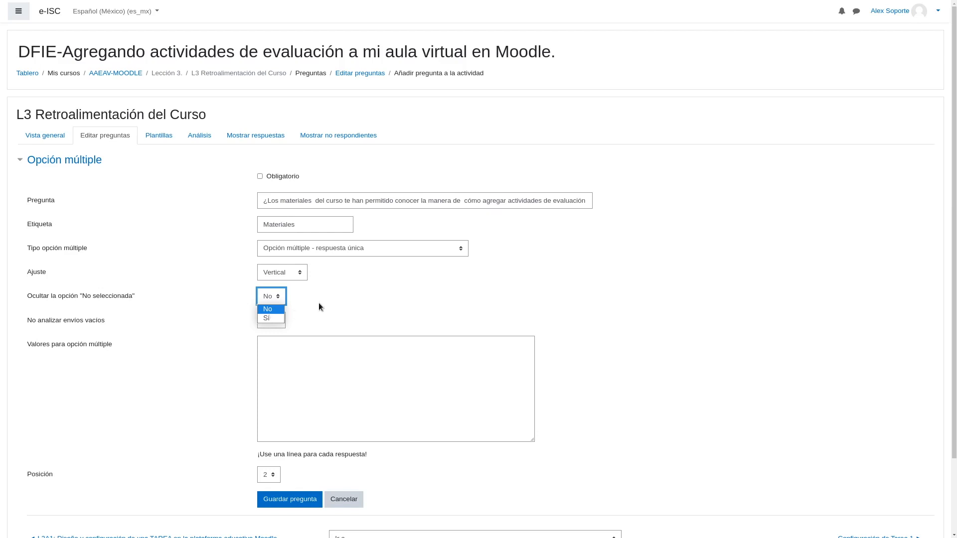
pyautogui.click(326, 296)
pyautogui.click(270, 296)
pyautogui.click(268, 319)
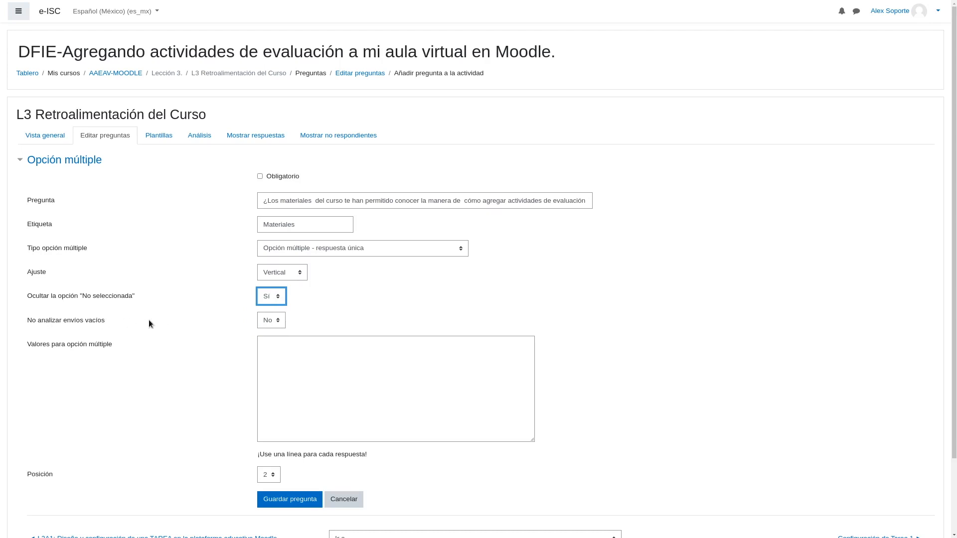
pyautogui.click(269, 321)
pyautogui.click(272, 321)
# Enter "Si" and "No" on separate lines as the answer values of the multiple-choice question.
pyautogui.click(281, 362)
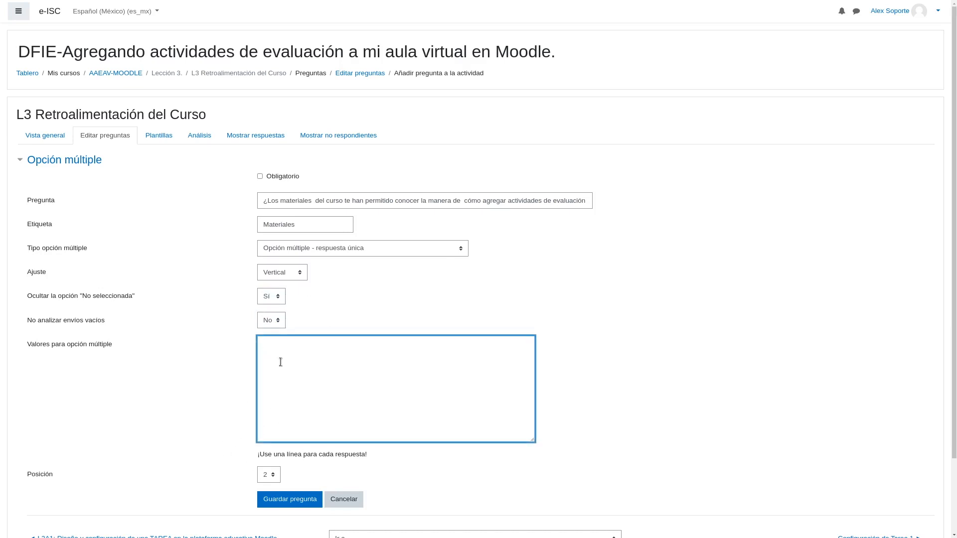
pyautogui.write('Si')
pyautogui.doubleClick(293, 453)
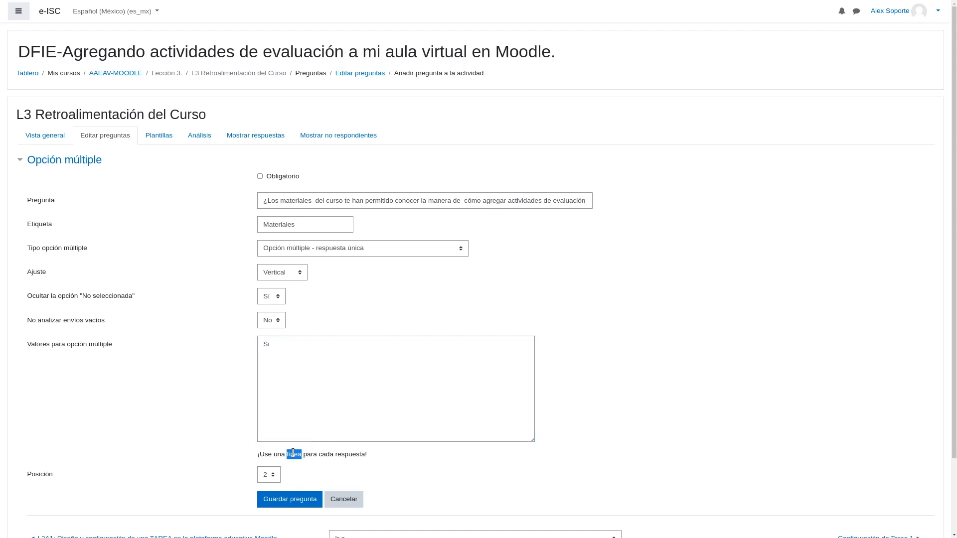
pyautogui.moveTo(369, 456); pyautogui.dragTo(249, 442)
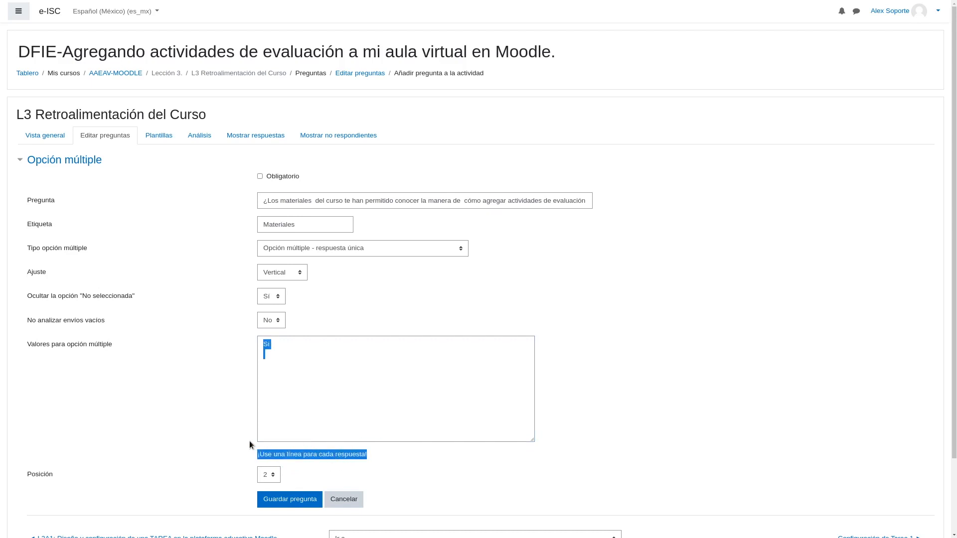
pyautogui.click(273, 355)
pyautogui.write('No')
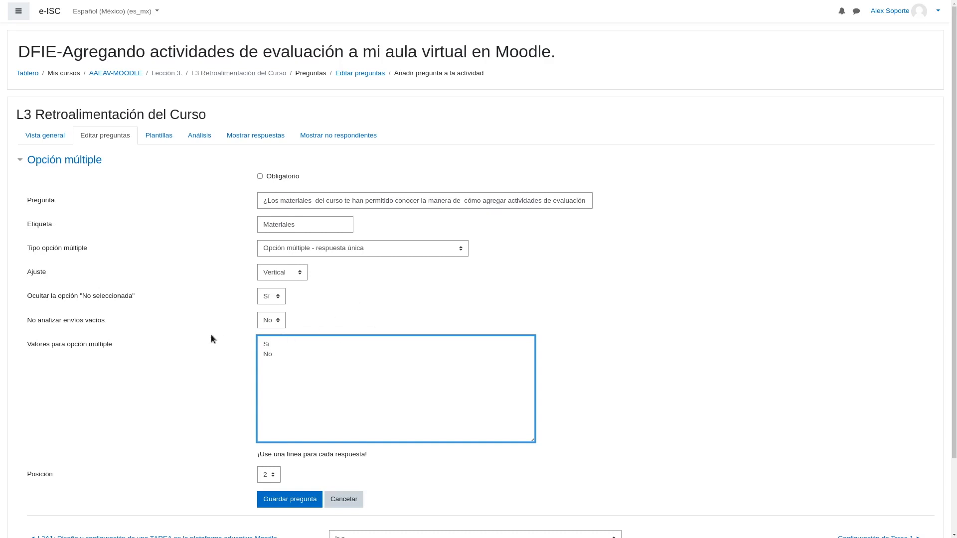
# Mark the multiple-choice question as Obligatorio, keep it at Posición 2, and save it.
pyautogui.click(259, 178)
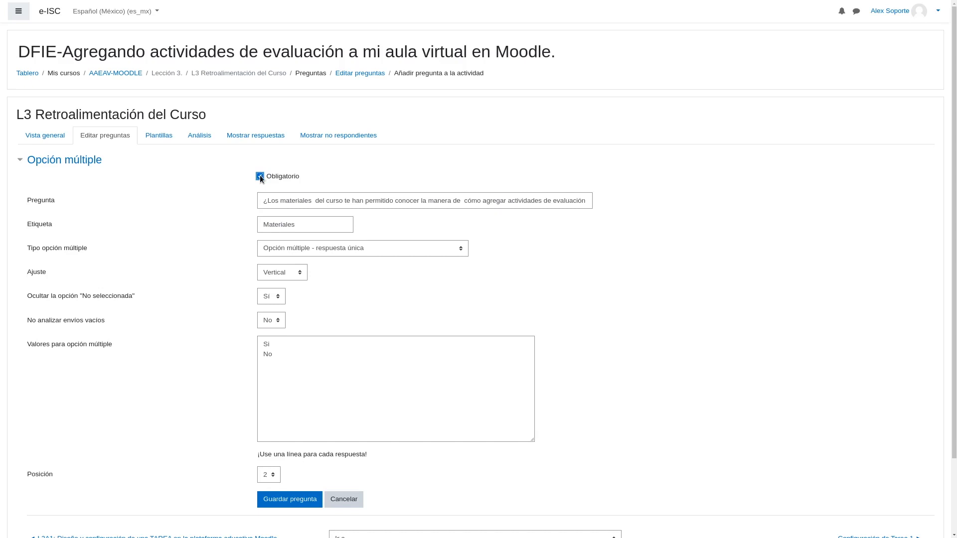
pyautogui.click(259, 177)
pyautogui.scroll(-3, 277, 424)
pyautogui.click(266, 404)
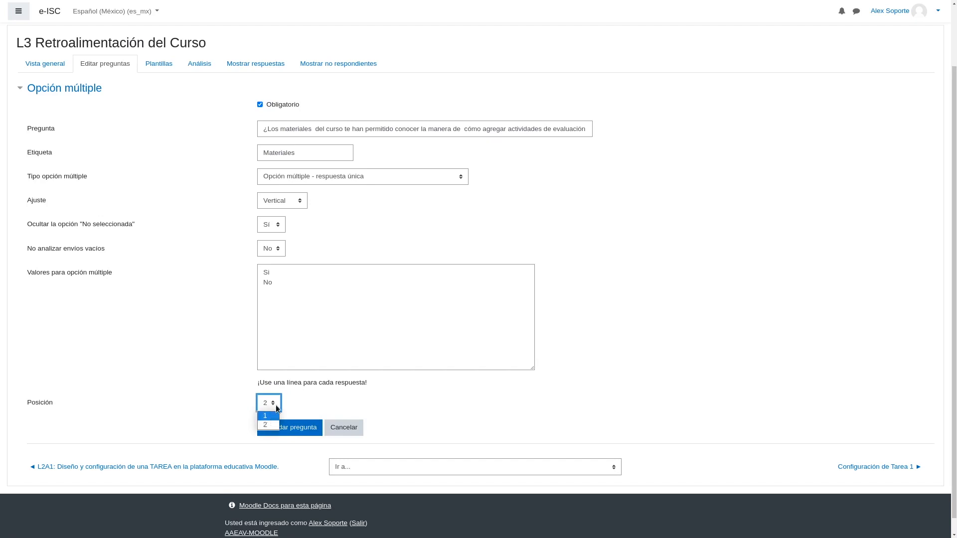
pyautogui.click(294, 404)
pyautogui.click(293, 429)
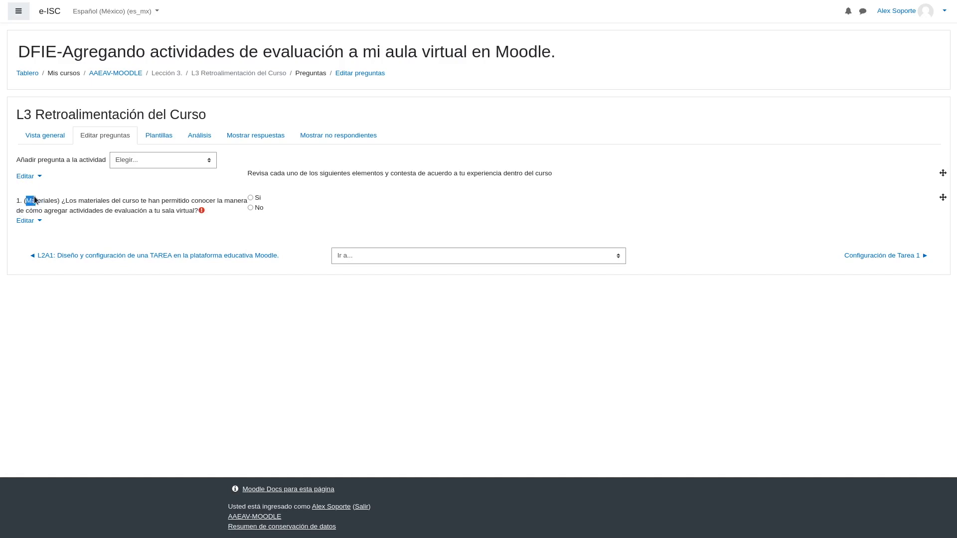
# Examine the saved Materiales question in the list and try out its Si and No answers.
pyautogui.doubleClick(52, 199)
pyautogui.tripleClick(14, 204)
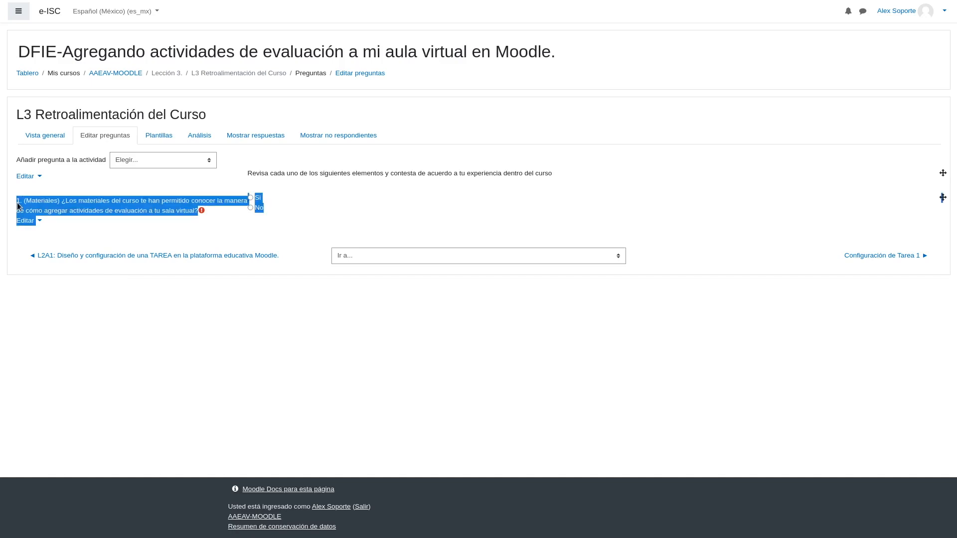
pyautogui.click(18, 199)
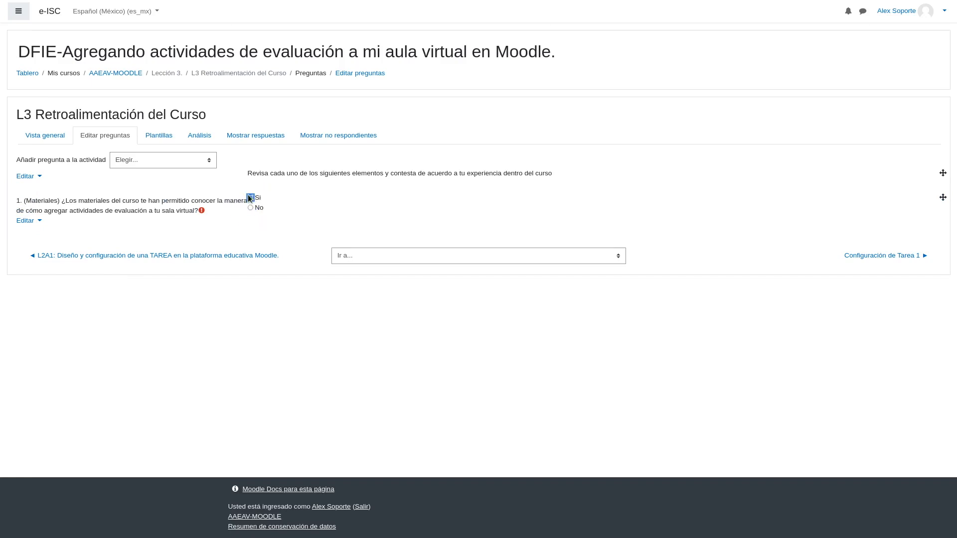
pyautogui.click(253, 206)
# Add a multiple-choice question, "El libro digital de la Lección 2 tiene una forma clara y ordenada de mostrar cómo crear una actividad de tipo Tarea en Moodle".
pyautogui.click(180, 163)
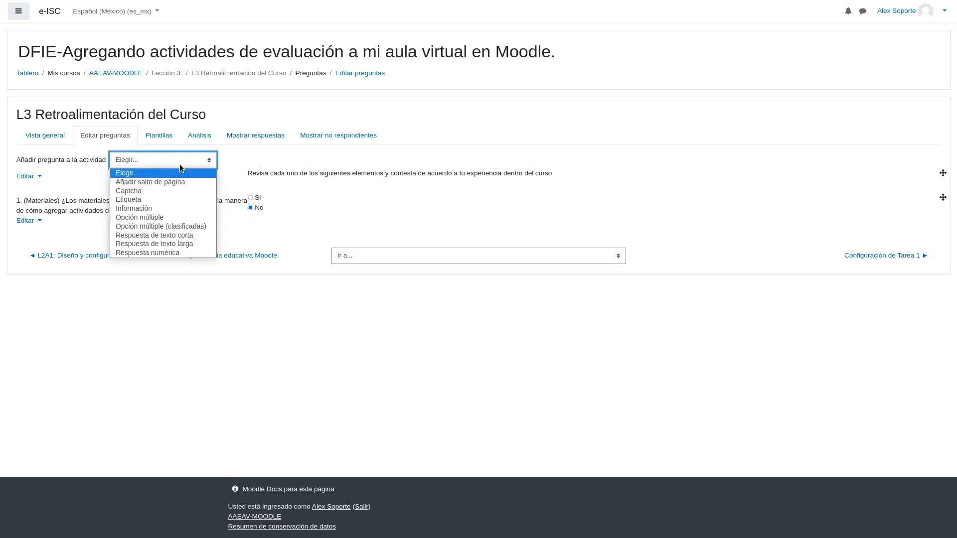
pyautogui.click(184, 218)
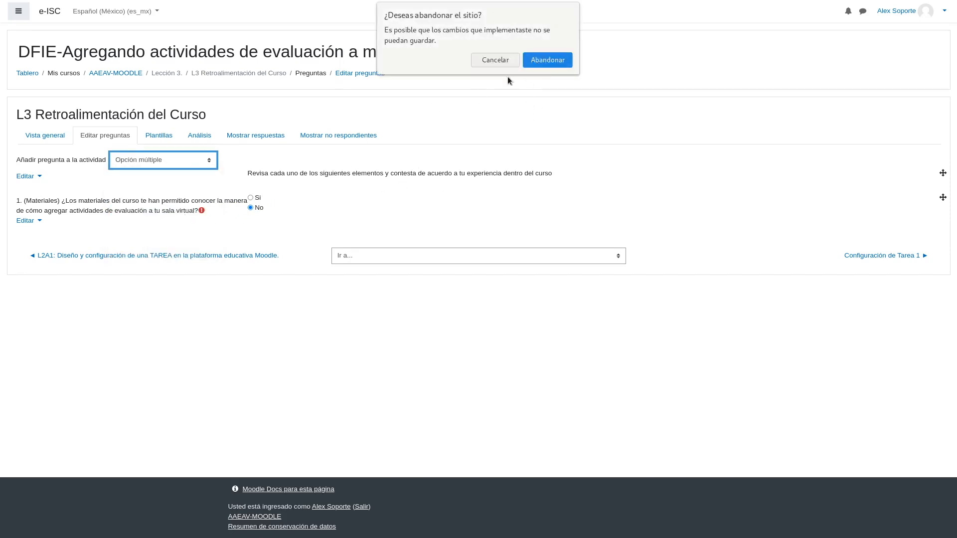
pyautogui.click(546, 62)
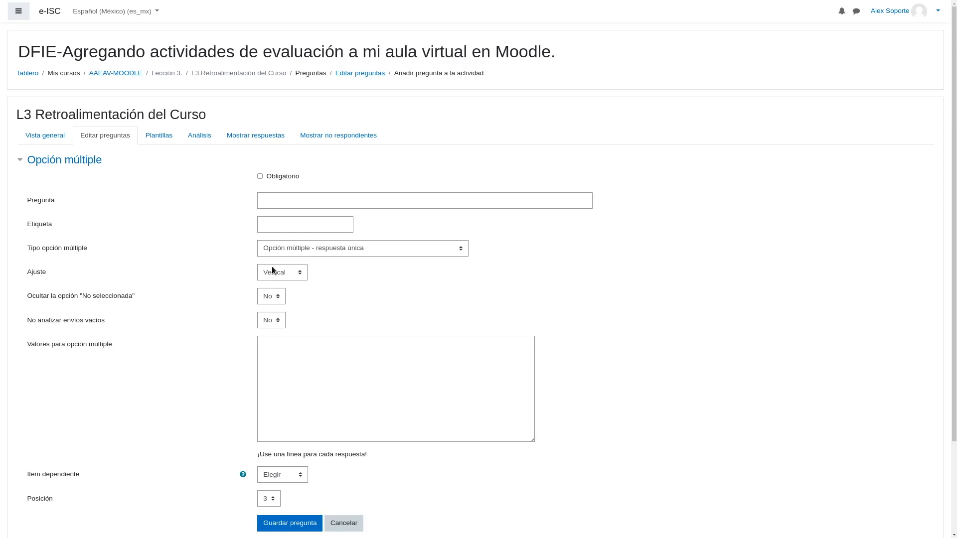
pyautogui.click(290, 200)
pyautogui.write('La Lección 2 tiene una forma clara y ordenada de mostrar cómo crear una actividad de tipo Tarea en Moodle')
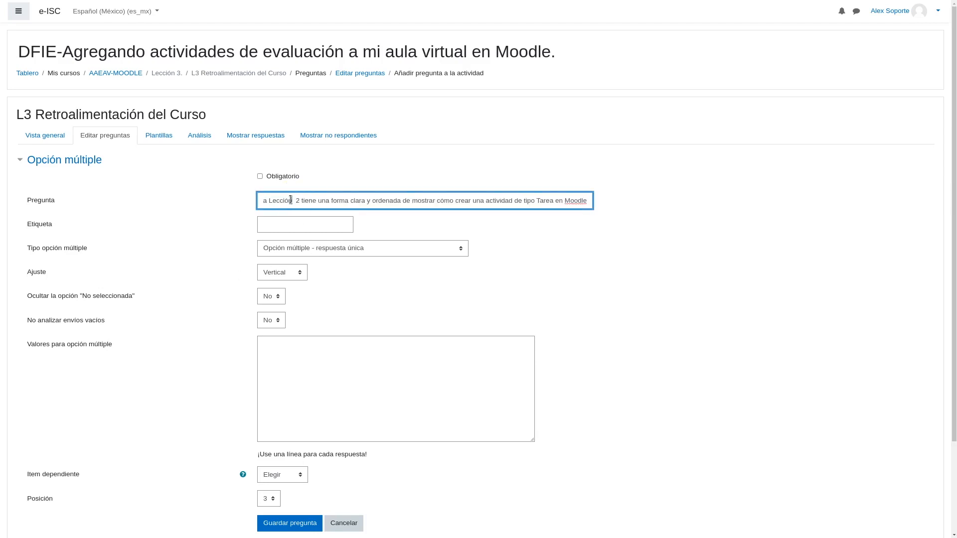
pyautogui.press('Home')
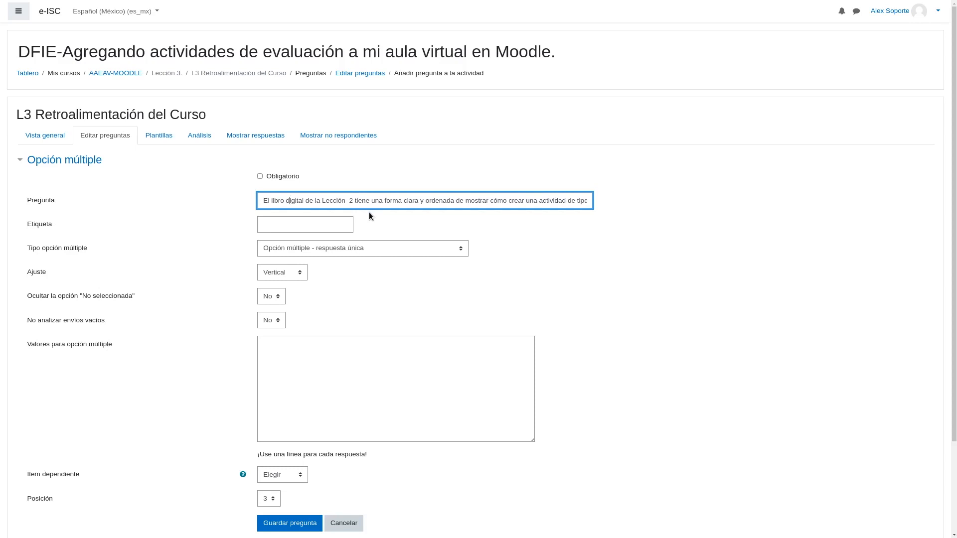
# Mark the digital book question as Obligatorio and check its wording through to the end.
pyautogui.click(264, 176)
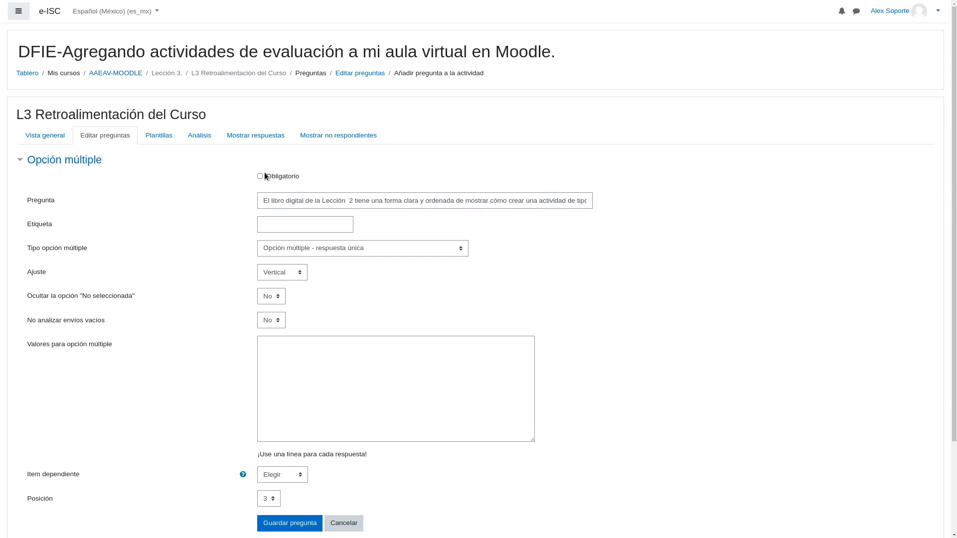
pyautogui.click(260, 176)
pyautogui.click(339, 199)
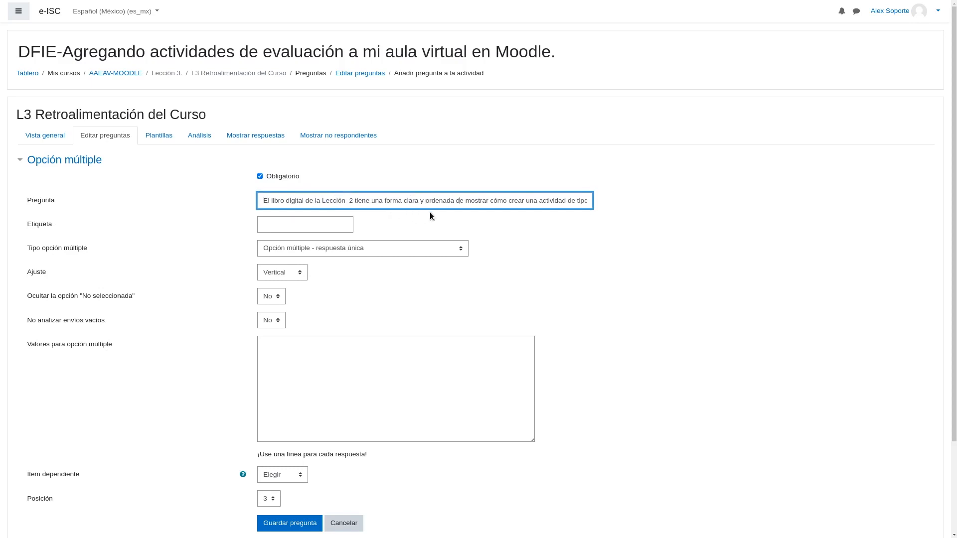
pyautogui.press('Right')
pyautogui.press('Right')
pyautogui.press('Right')
pyautogui.press('Right')
pyautogui.press('Right')
pyautogui.press('Right')
pyautogui.press('Right')
pyautogui.press('Right')
pyautogui.press('Right')
pyautogui.press('Right')
pyautogui.press('Right')
pyautogui.press('Right')
pyautogui.press('Right')
pyautogui.press('Right')
pyautogui.press('Right')
pyautogui.press('Right')
pyautogui.press('Right')
pyautogui.press('Right')
pyautogui.press('Right')
pyautogui.press('Right')
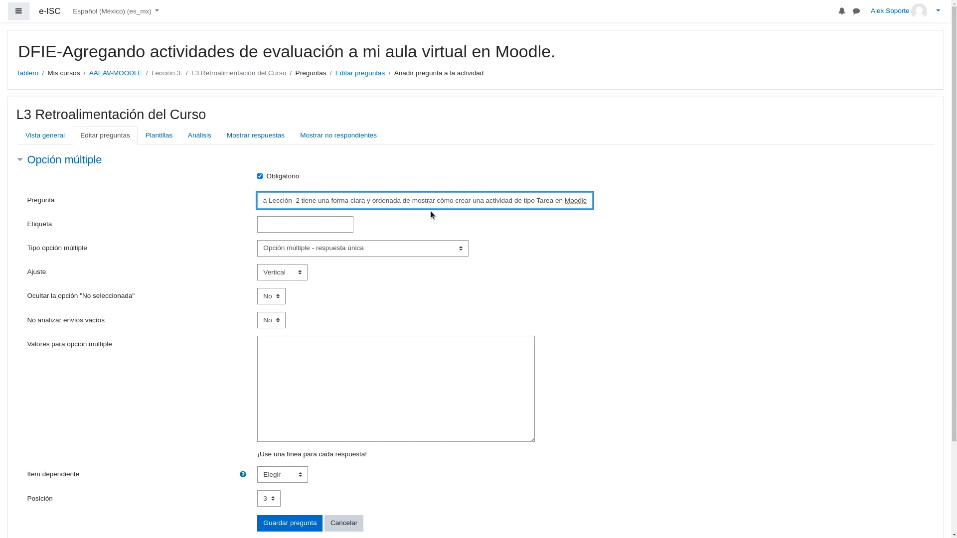
# Set the question type to "Opción múltiple - respuesta única permitida (menú desplegable)" and enter "Si" and "No" on separate lines as its values.
pyautogui.click(292, 247)
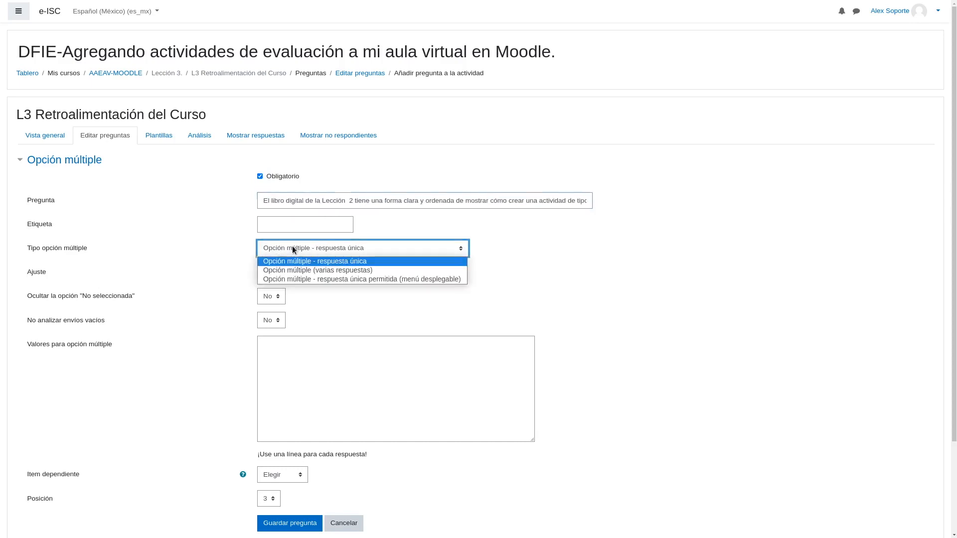
pyautogui.click(297, 280)
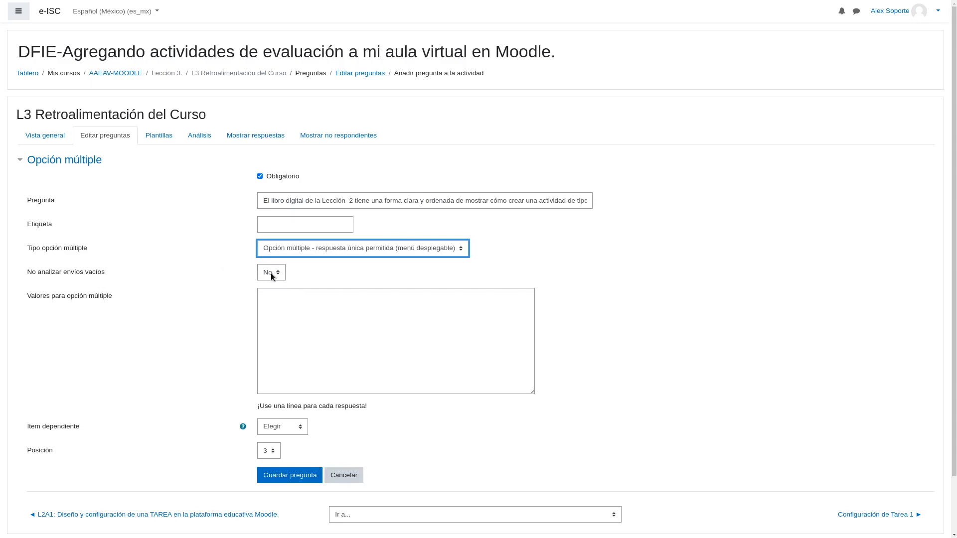
pyautogui.click(273, 299)
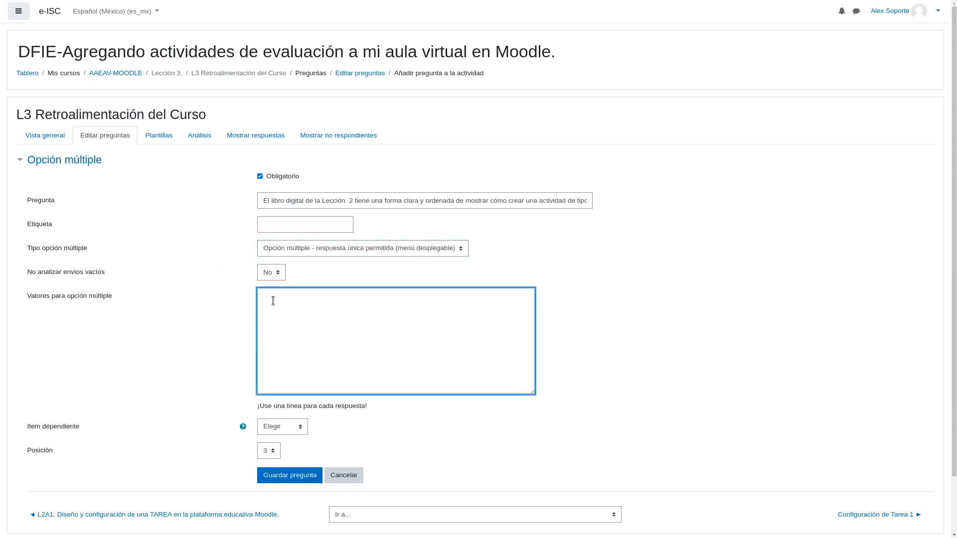
pyautogui.write('Si')
pyautogui.press('Return')
pyautogui.write('No')
pyautogui.click(167, 344)
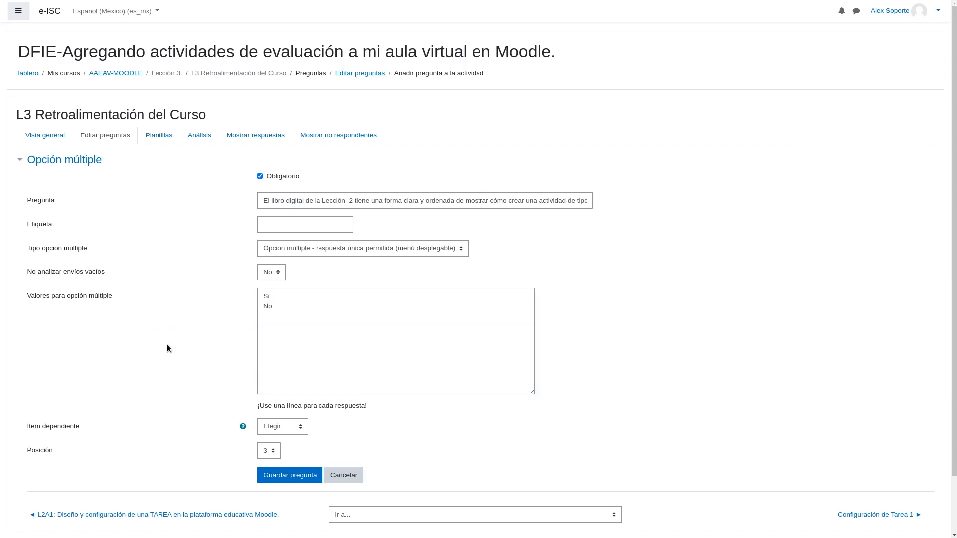
# Read the help on Item dependiente and review its available items, leaving the setting at Elegir.
pyautogui.click(243, 428)
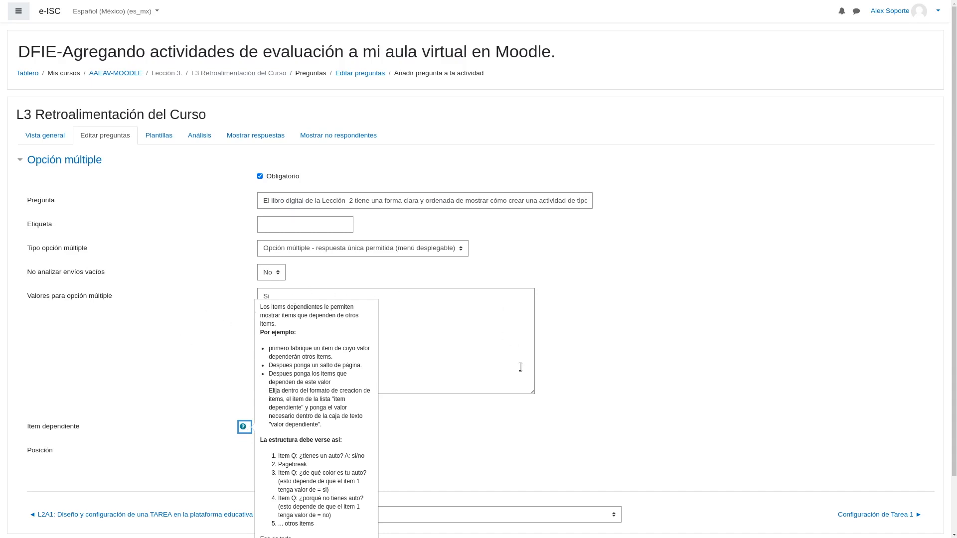
pyautogui.click(495, 418)
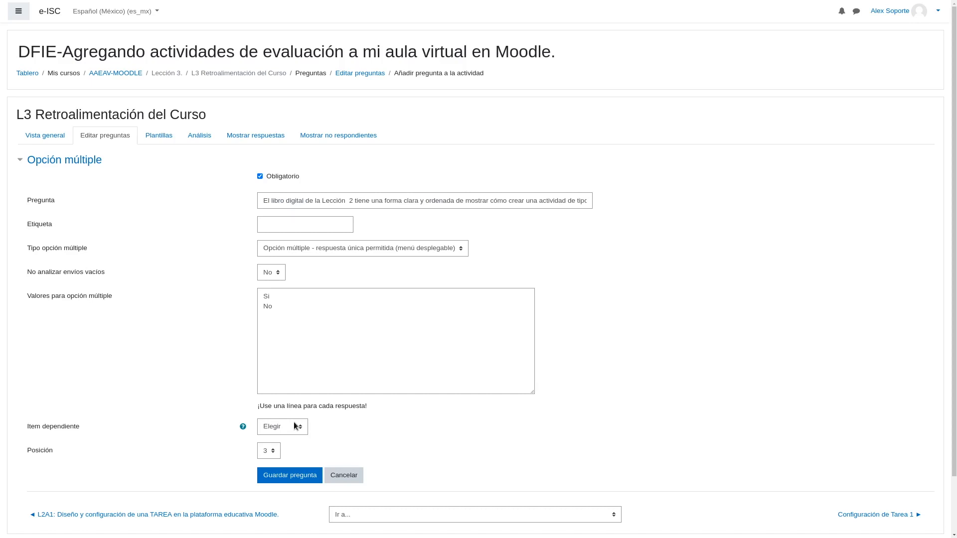
pyautogui.click(243, 428)
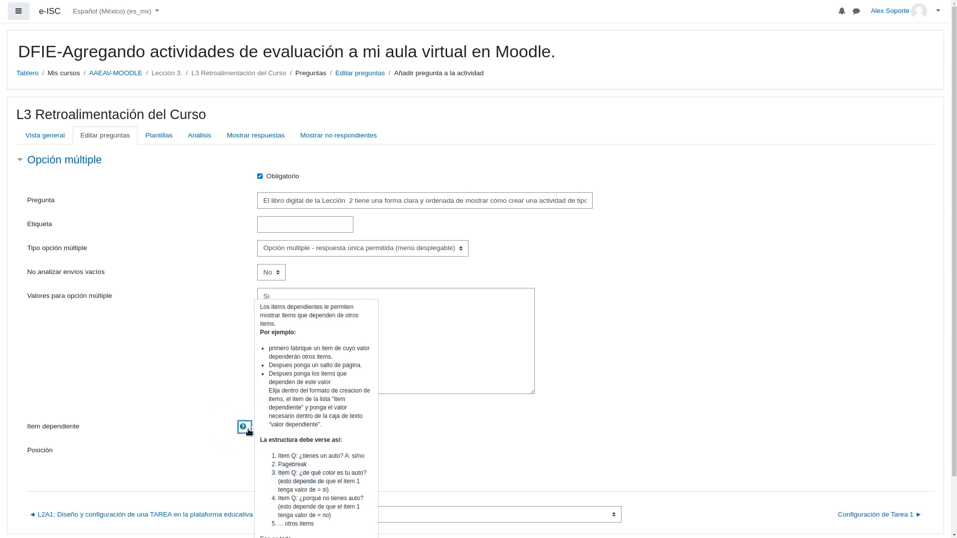
pyautogui.click(213, 399)
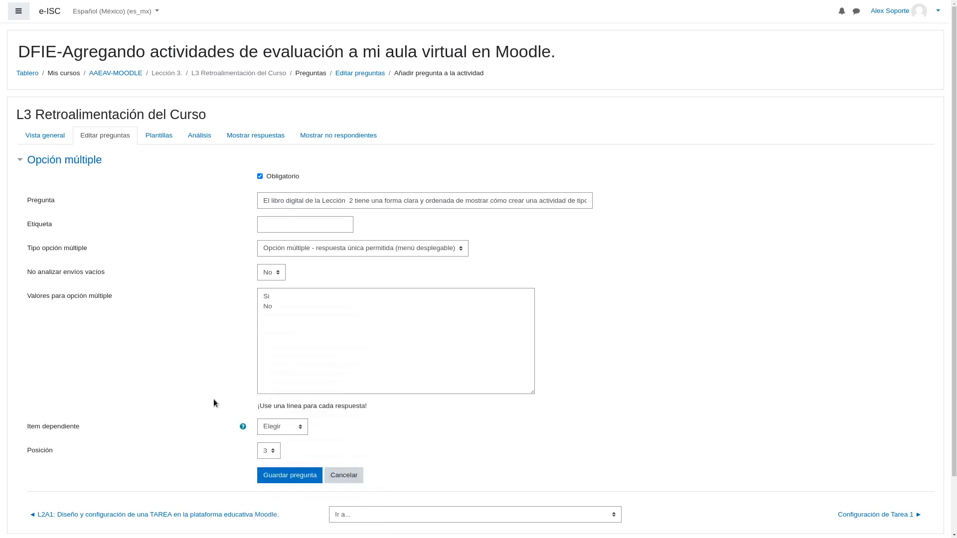
pyautogui.click(294, 429)
pyautogui.click(294, 430)
pyautogui.click(289, 427)
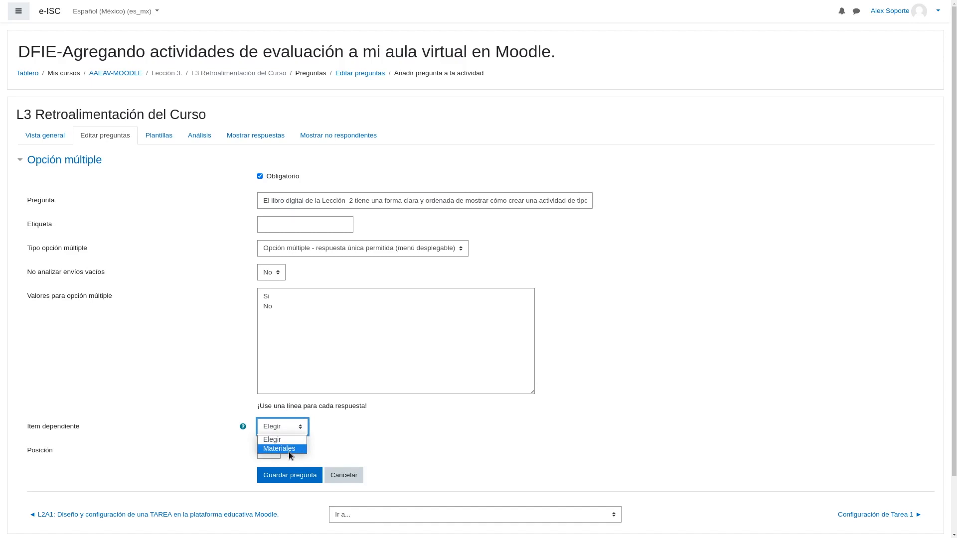
pyautogui.click(346, 442)
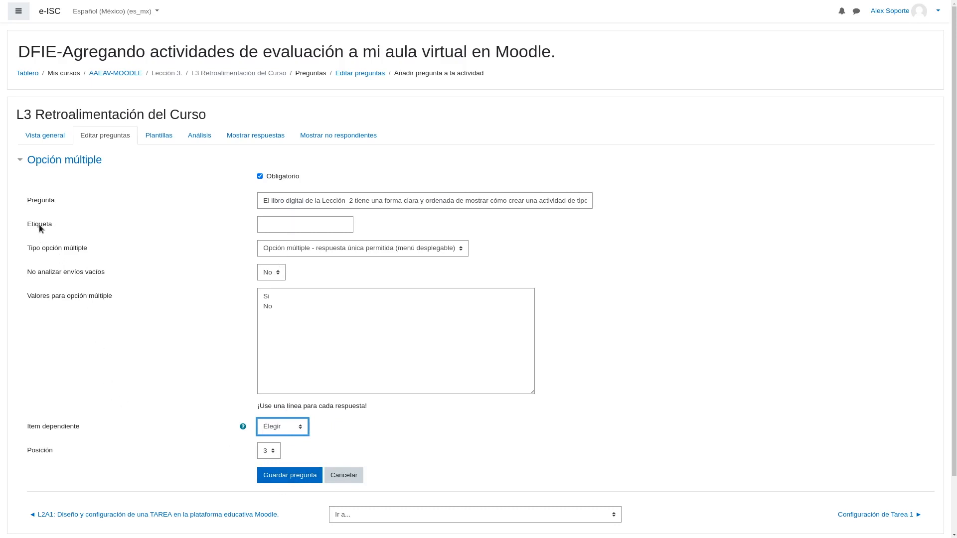
# Set the Etiqueta of the digital book question to "Materiales 2" and save the question.
pyautogui.click(280, 225)
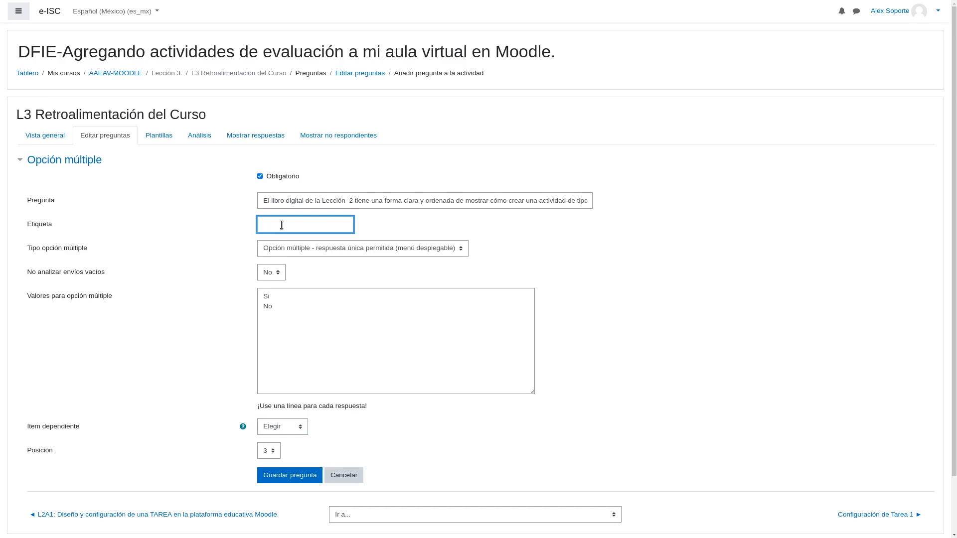
pyautogui.write('Materiales')
pyautogui.click(205, 250)
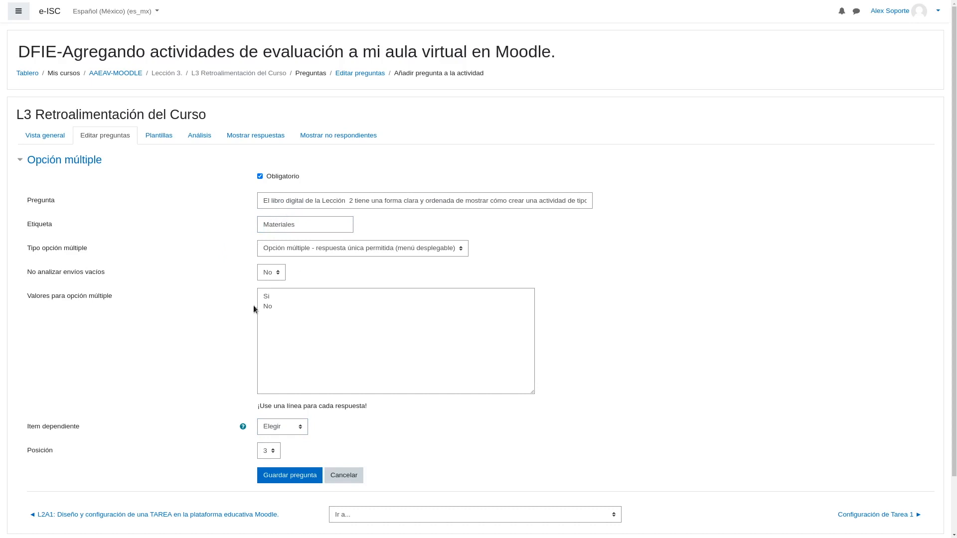
pyautogui.click(262, 226)
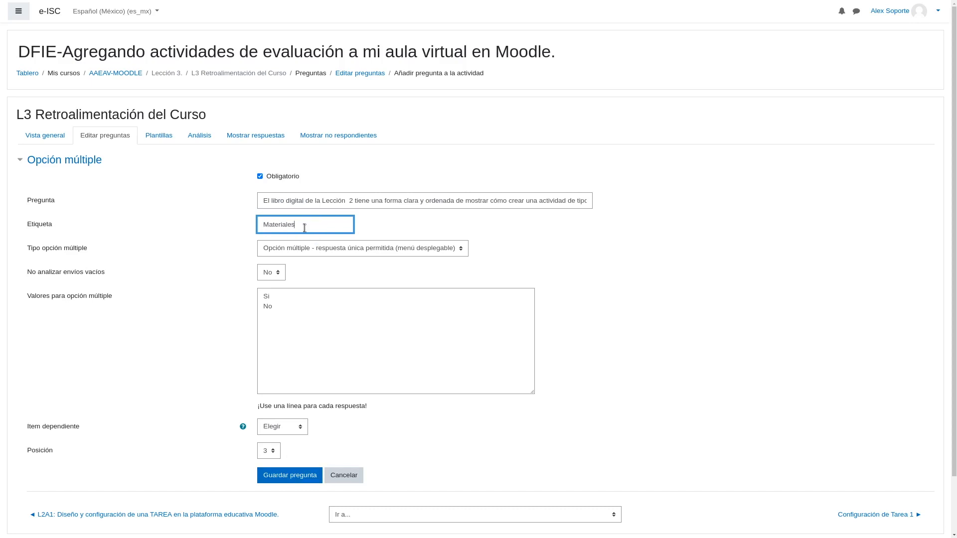
pyautogui.write('2')
pyautogui.click(281, 473)
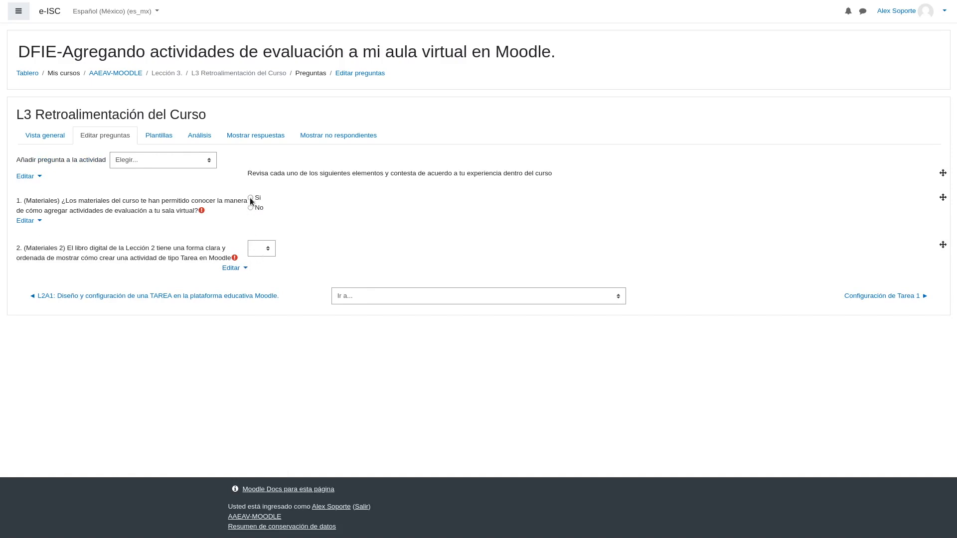
# Try out the answer menu of the Materiales 2 question in the list by choosing Si.
pyautogui.click(268, 249)
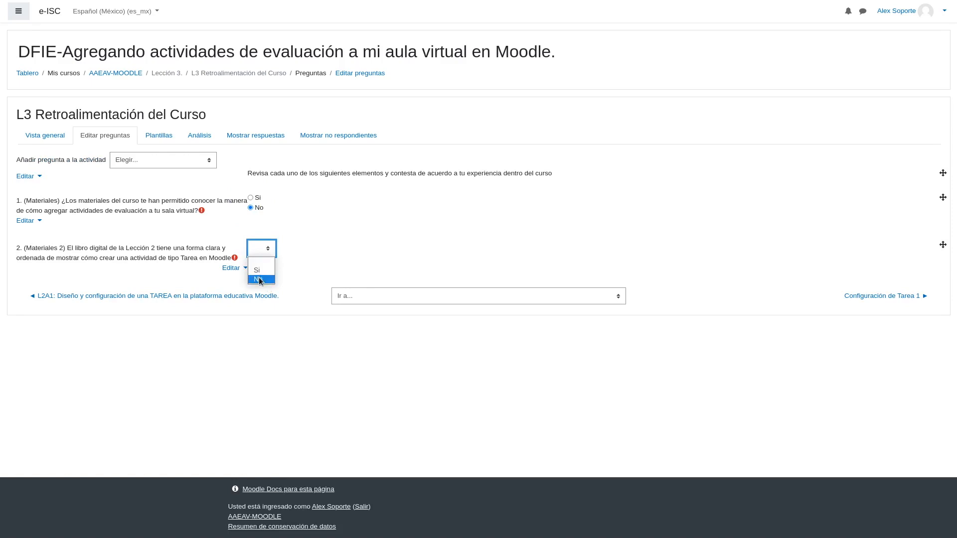
pyautogui.click(260, 274)
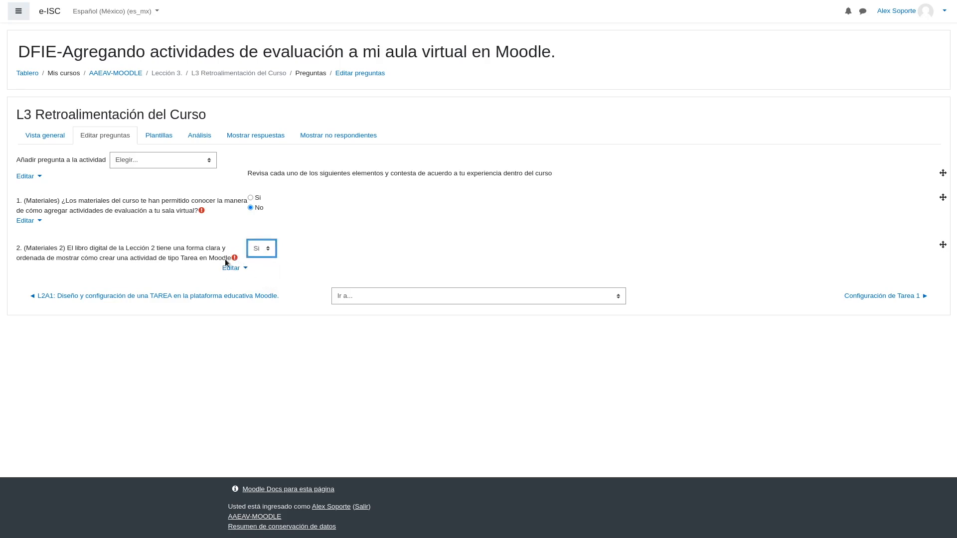
# Add a multiple-choice question, "Selecciona los recursos digitales que consideras adecuados para la presentación de la Lección 2:Crear una actividad de tipo Tarea en Moodle".
pyautogui.click(185, 164)
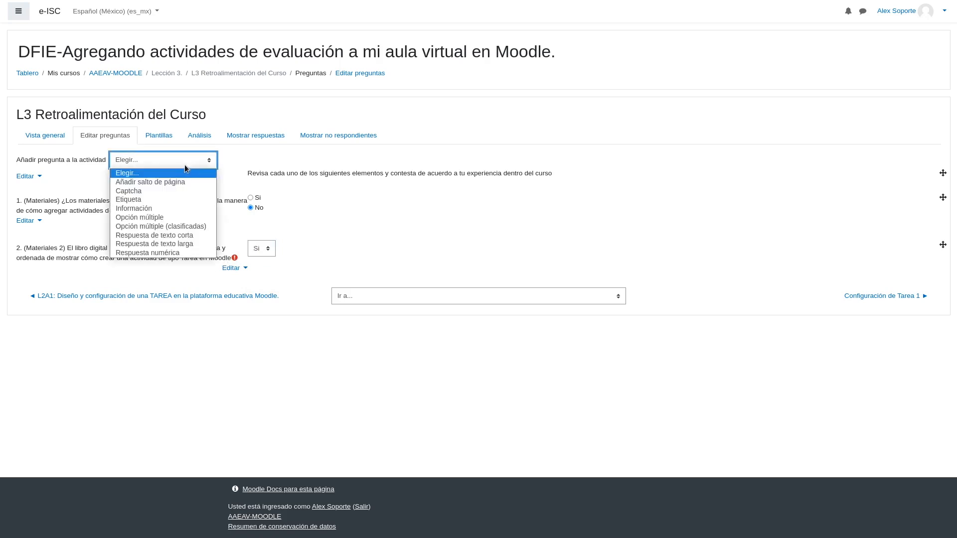
pyautogui.click(184, 216)
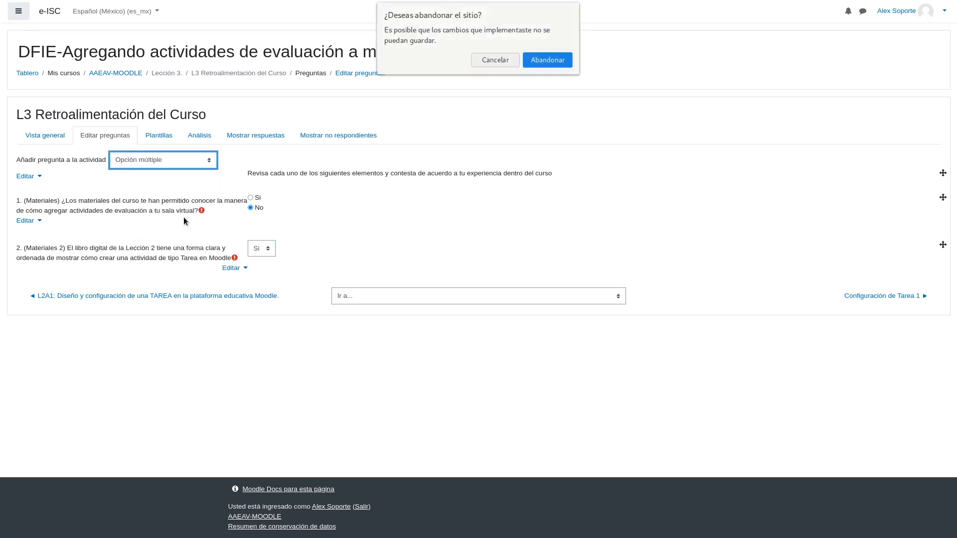
pyautogui.click(550, 55)
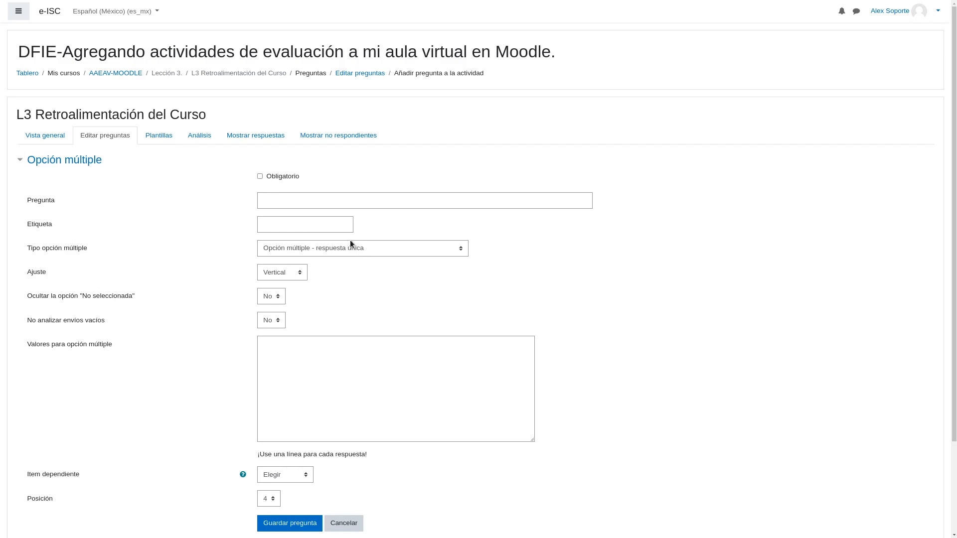
pyautogui.click(337, 204)
pyautogui.hotkey('ctrl', 'v')
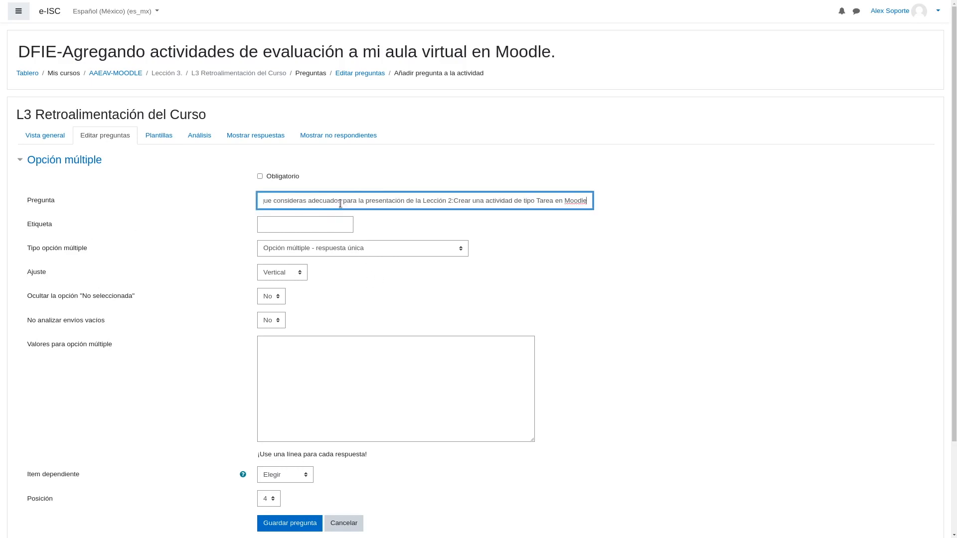
# Check the wording of the digital resources question back to its beginning and mark the question as Obligatorio.
pyautogui.press('Left')
pyautogui.press('Left')
pyautogui.press('Left')
pyautogui.press('Left')
pyautogui.press('Left')
pyautogui.press('Left')
pyautogui.press('Left')
pyautogui.press('Left')
pyautogui.press('Left')
pyautogui.press('Left')
pyautogui.press('Left')
pyautogui.press('Left')
pyautogui.press('Left')
pyautogui.press('Left')
pyautogui.press('Left')
pyautogui.press('Left')
pyautogui.press('Left')
pyautogui.press('Left')
pyautogui.press('Left')
pyautogui.press('Left')
pyautogui.press('Left')
pyautogui.press('Left')
pyautogui.press('Left')
pyautogui.press('Left')
pyautogui.press('Left')
pyautogui.press('Left')
pyautogui.press('Left')
pyautogui.press('Left')
pyautogui.press('Left')
pyautogui.press('Left')
pyautogui.press('Left')
pyautogui.press('Left')
pyautogui.press('Left')
pyautogui.press('Left')
pyautogui.press('Left')
pyautogui.press('Left')
pyautogui.press('Left')
pyautogui.press('Left')
pyautogui.press('Left')
pyautogui.press('Left')
pyautogui.press('Left')
pyautogui.press('Left')
pyautogui.press('Left')
pyautogui.press('Left')
pyautogui.press('Left')
pyautogui.press('Left')
pyautogui.press('Left')
pyautogui.press('Left')
pyautogui.press('Left')
pyautogui.press('Left')
pyautogui.press('Left')
pyautogui.press('Left')
pyautogui.press('Left')
pyautogui.press('Left')
pyautogui.press('Left')
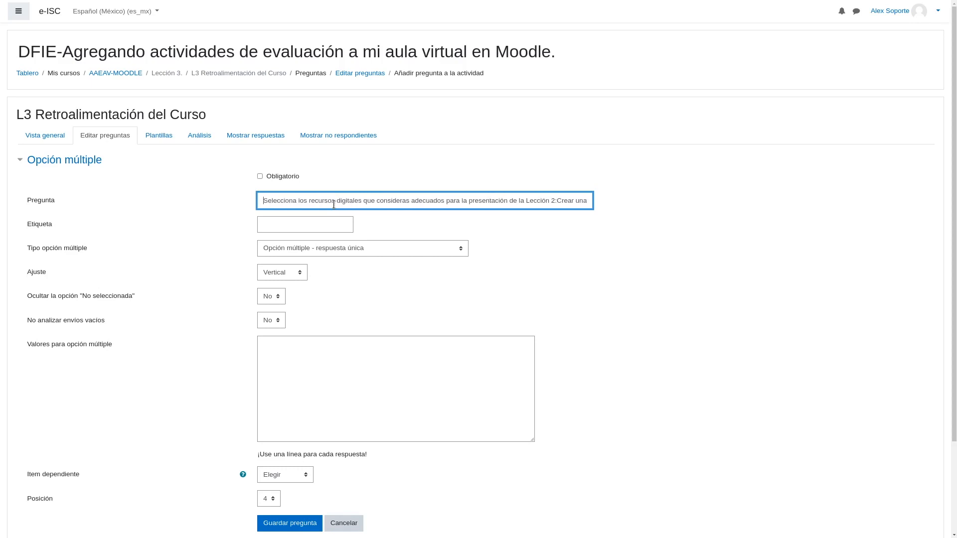
pyautogui.click(260, 176)
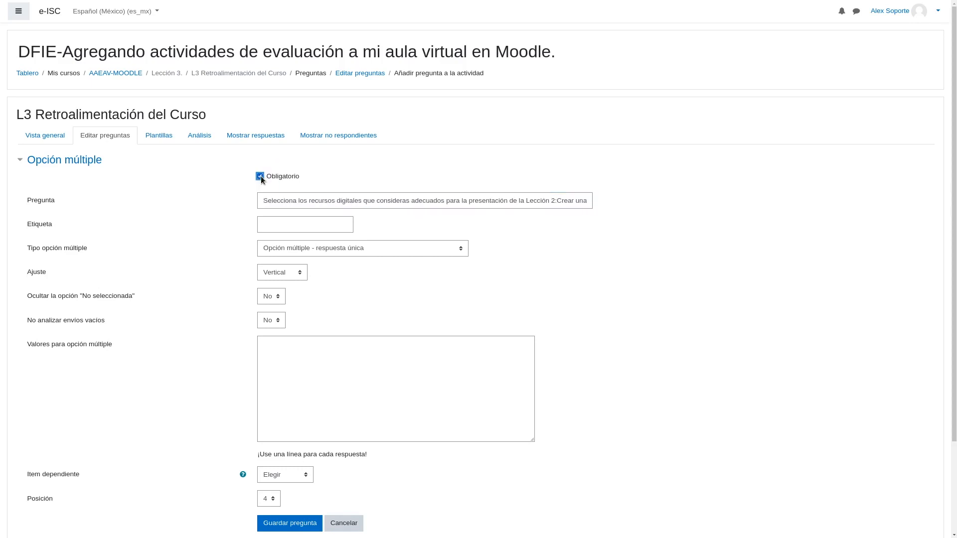
# Set the digital resources question to "Opción múltiple (varias respuestas)" with Horizontal Ajuste, leaving "No analizar envíos vacíos" at No.
pyautogui.click(343, 248)
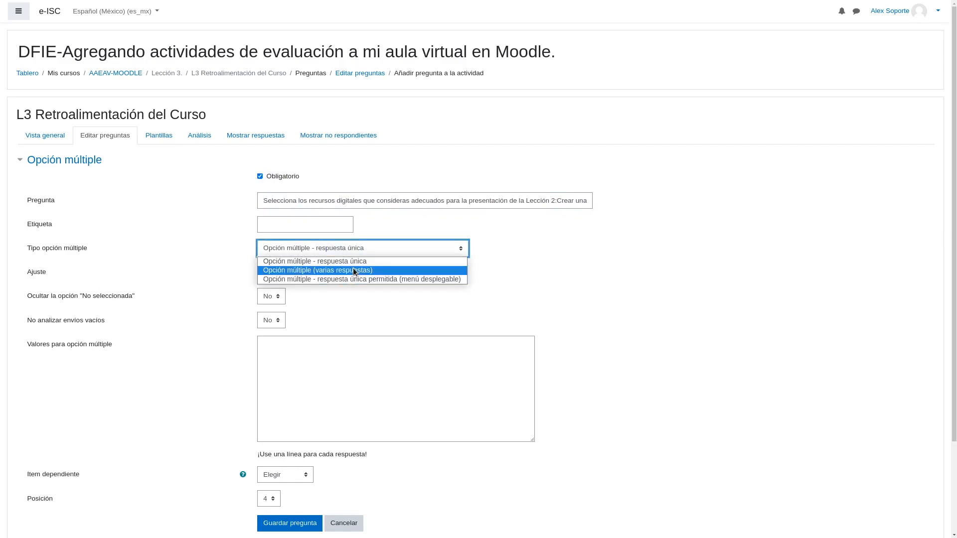
pyautogui.click(353, 269)
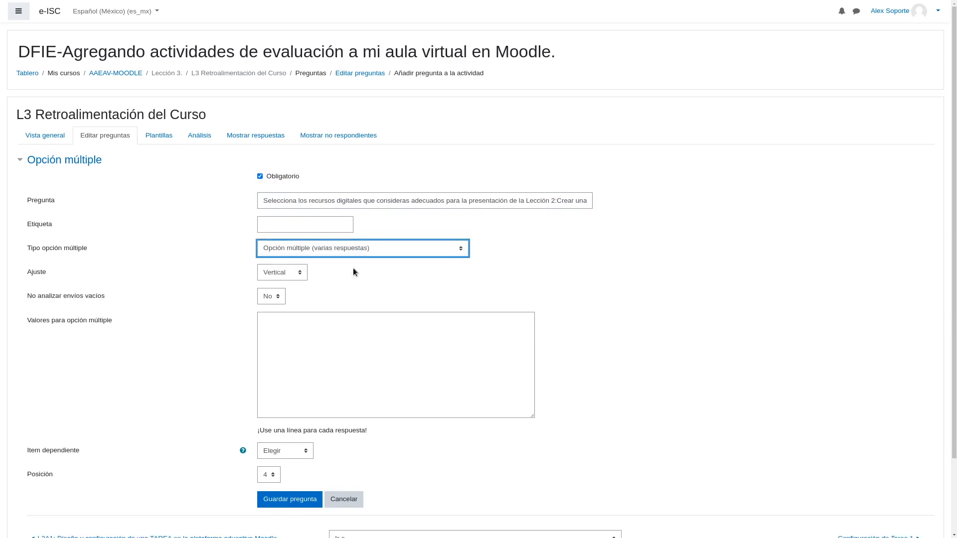
pyautogui.click(292, 272)
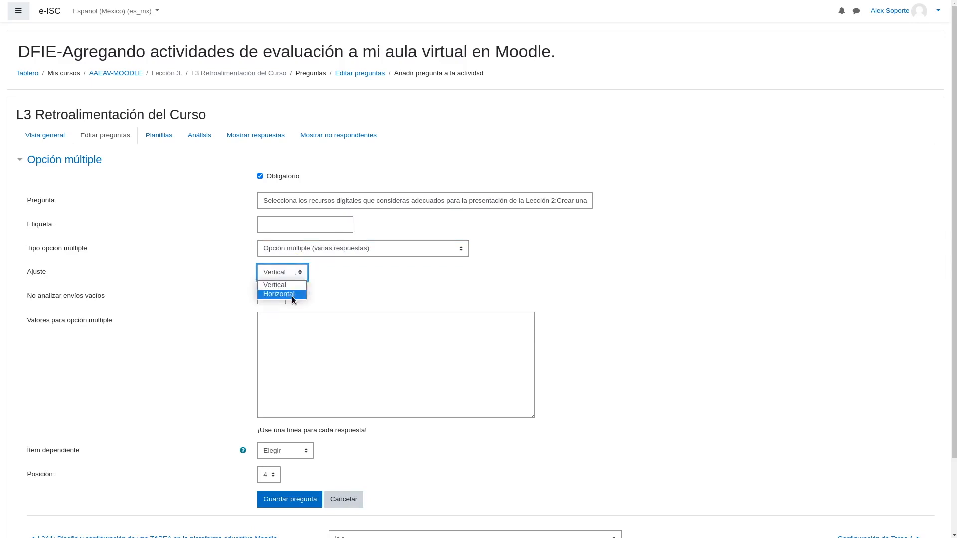
pyautogui.click(292, 296)
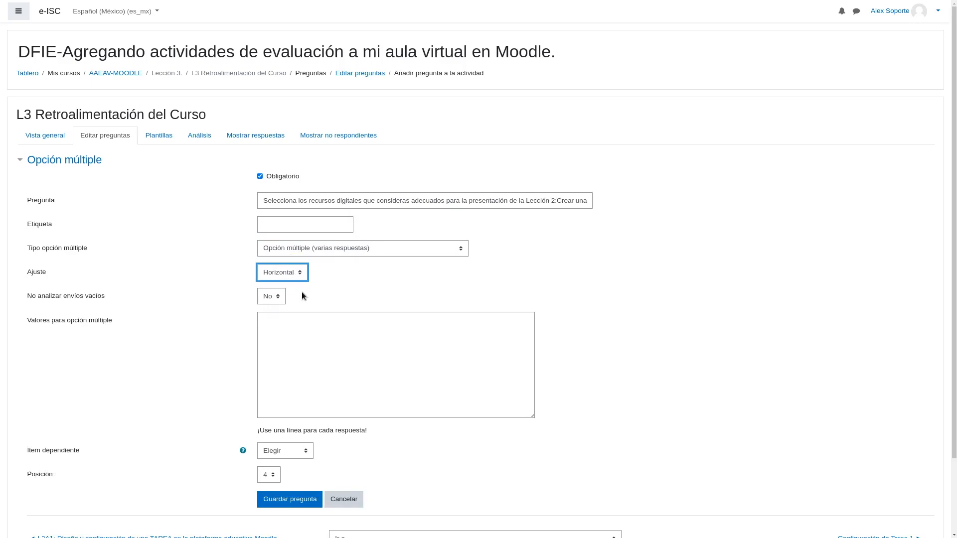
pyautogui.click(268, 298)
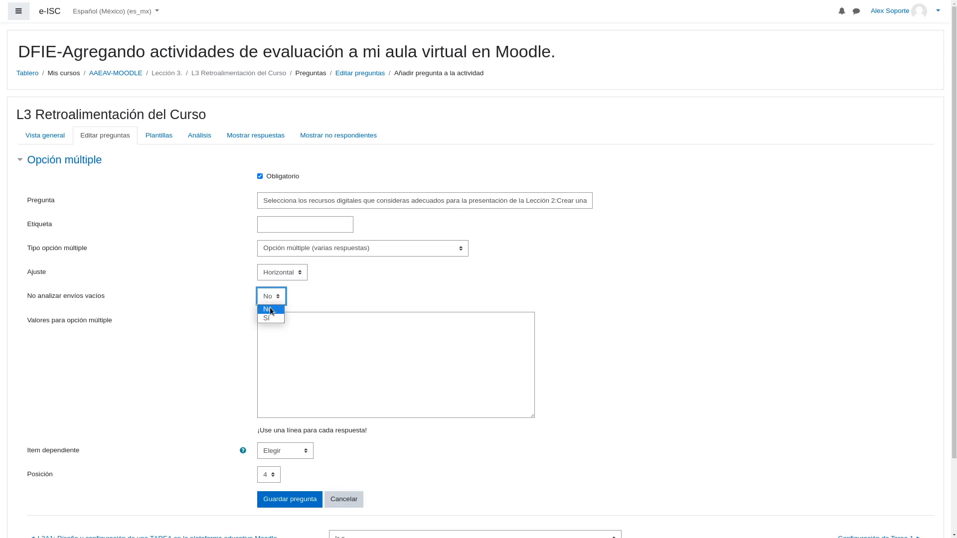
pyautogui.click(270, 309)
# Enter the answer values Libro digital, Videos explicativos and Cuestionario on consecutive lines without blank lines between them.
pyautogui.click(338, 321)
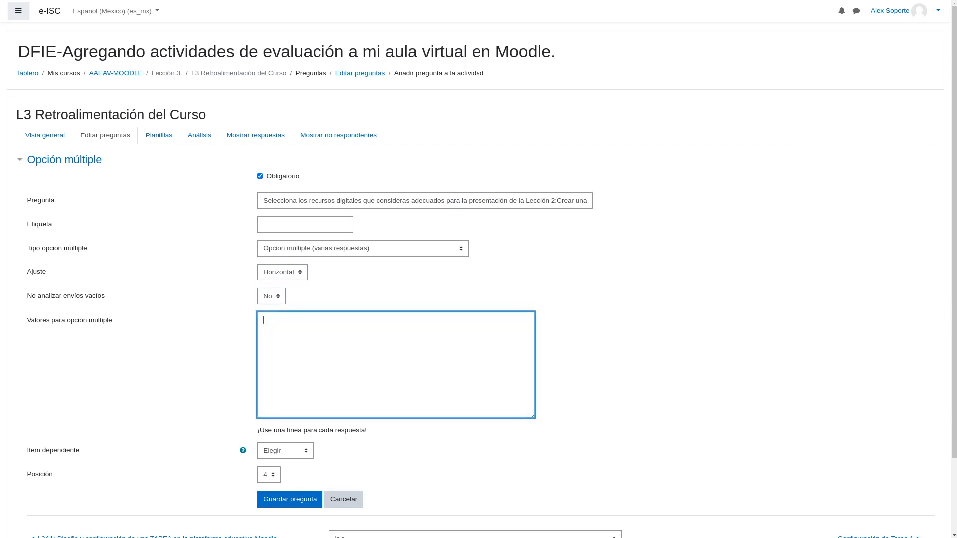
pyautogui.hotkey('alt', 'Tab')
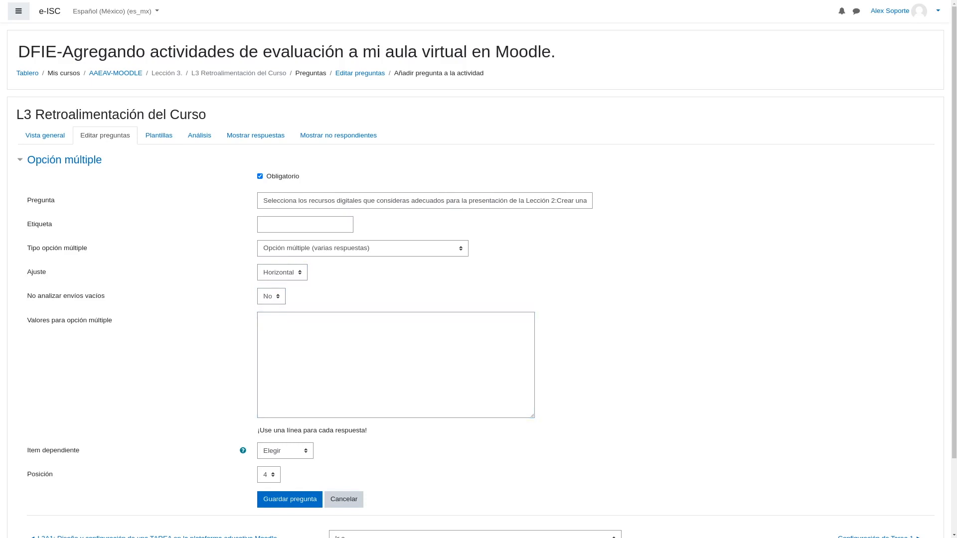
pyautogui.click(286, 329)
pyautogui.write('Libro digital  Videos explicativos  Cuestionario')
pyautogui.click(282, 331)
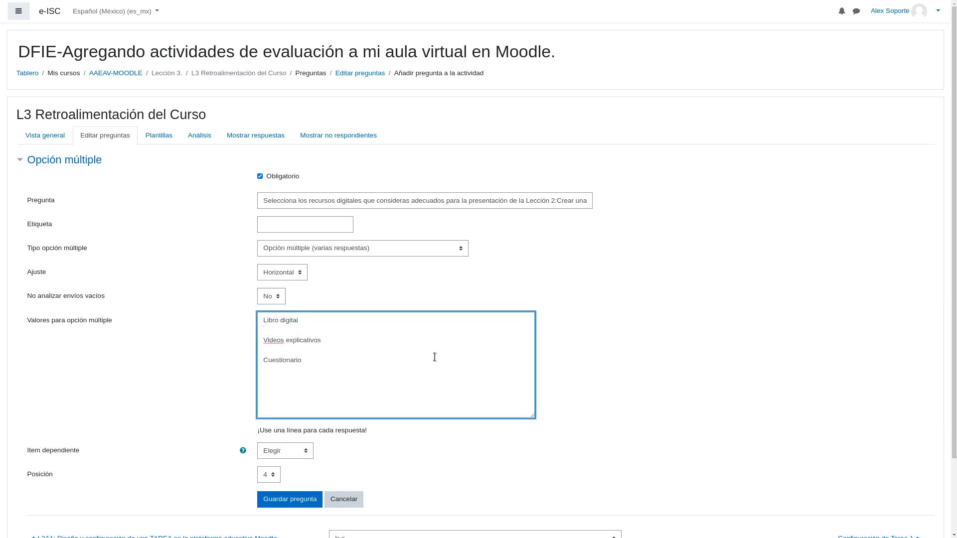
pyautogui.press('Delete')
pyautogui.press('Delete')
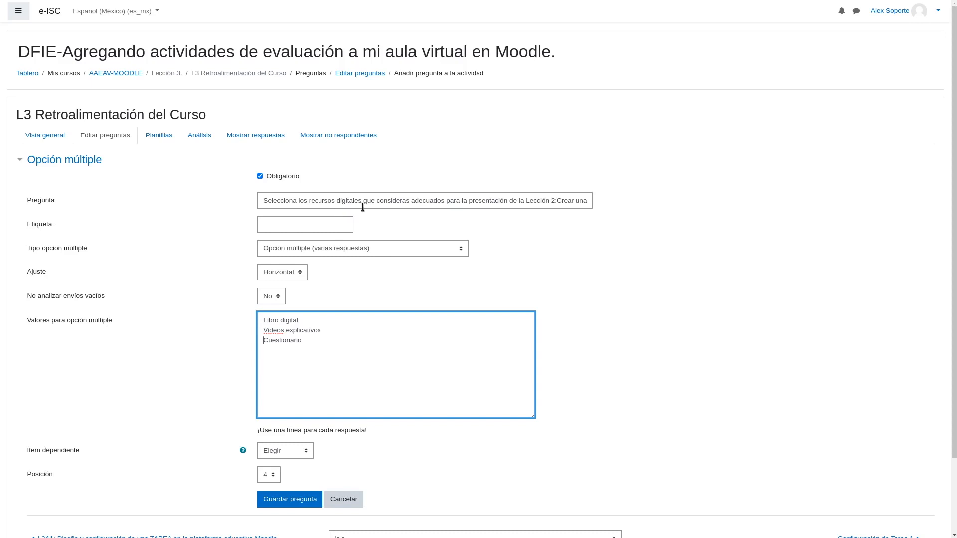
# Review the settings of the digital resources question, leave Item dependiente at Elegir and Posición at 4, and save the question.
pyautogui.doubleClick(379, 200)
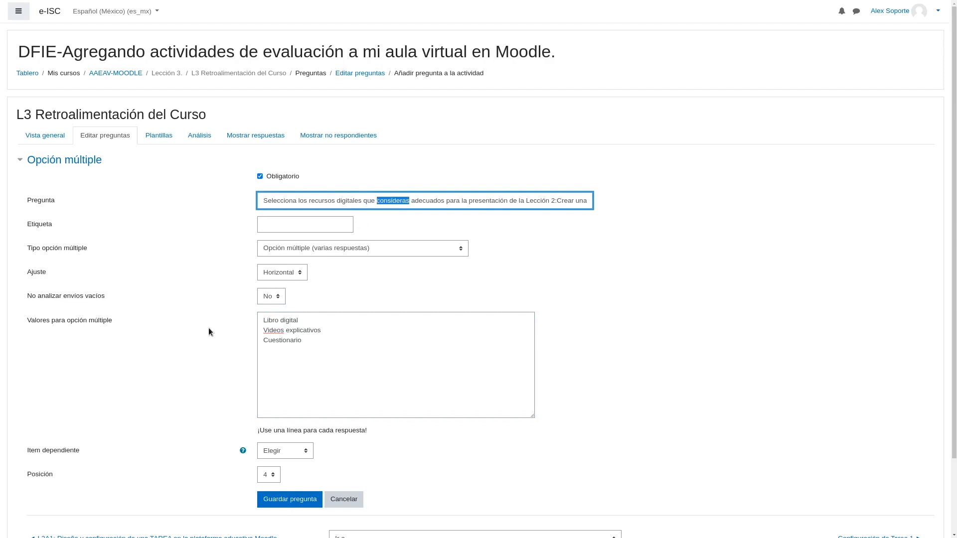
pyautogui.scroll(-3, 178, 343)
pyautogui.click(289, 367)
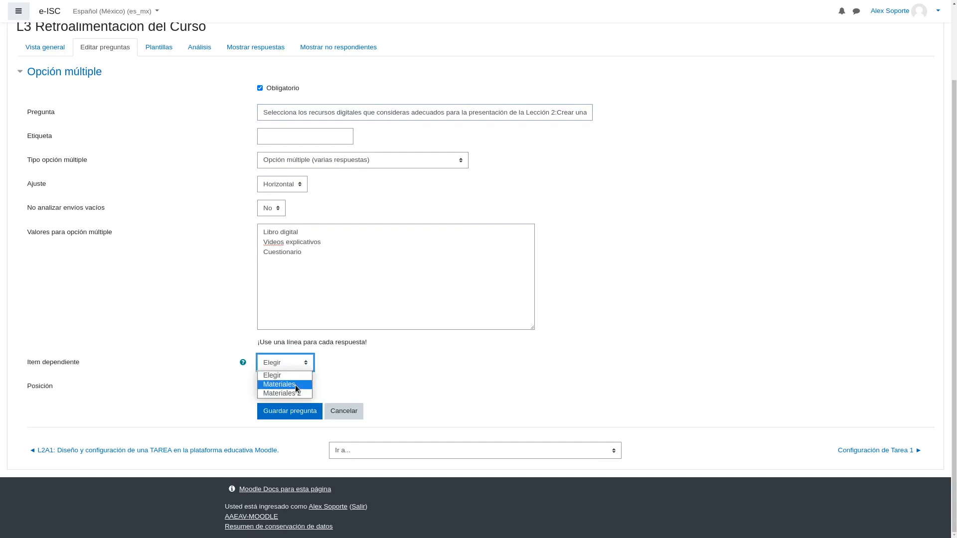
pyautogui.click(365, 366)
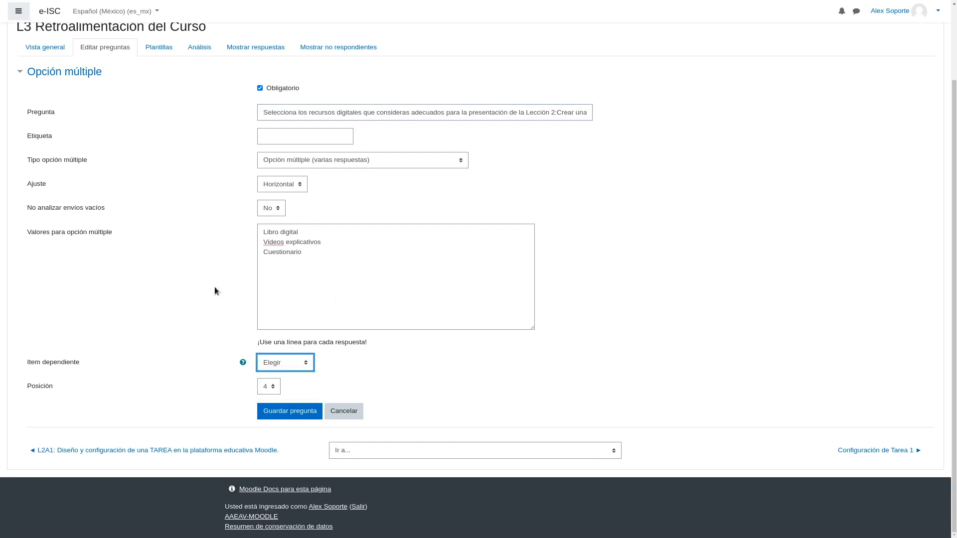
pyautogui.scroll(2, 164, 292)
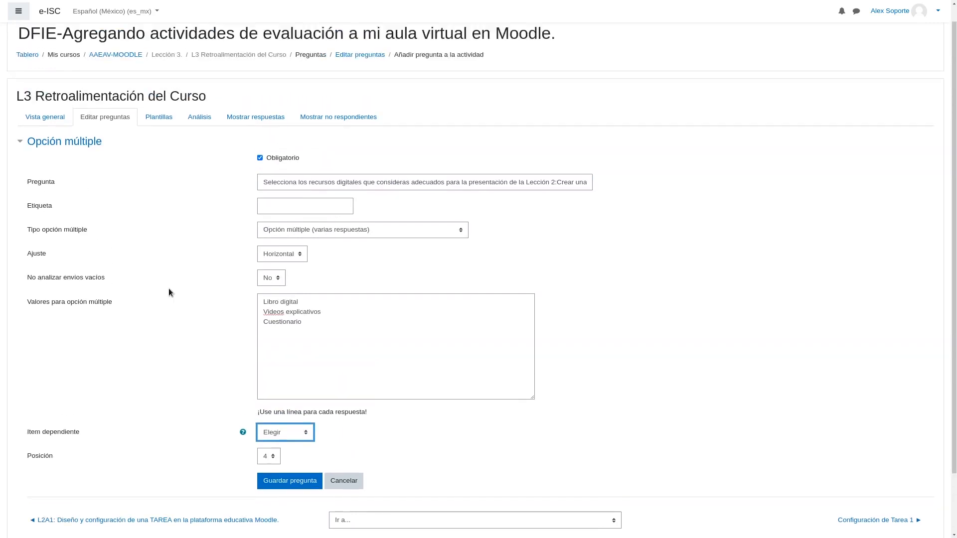
pyautogui.scroll(-2, 214, 352)
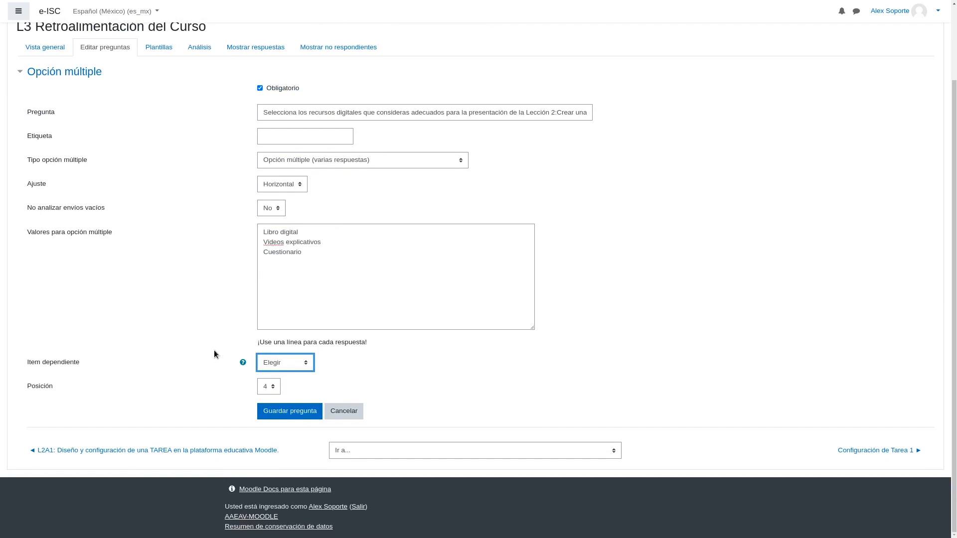
pyautogui.click(273, 393)
pyautogui.click(274, 389)
pyautogui.click(286, 413)
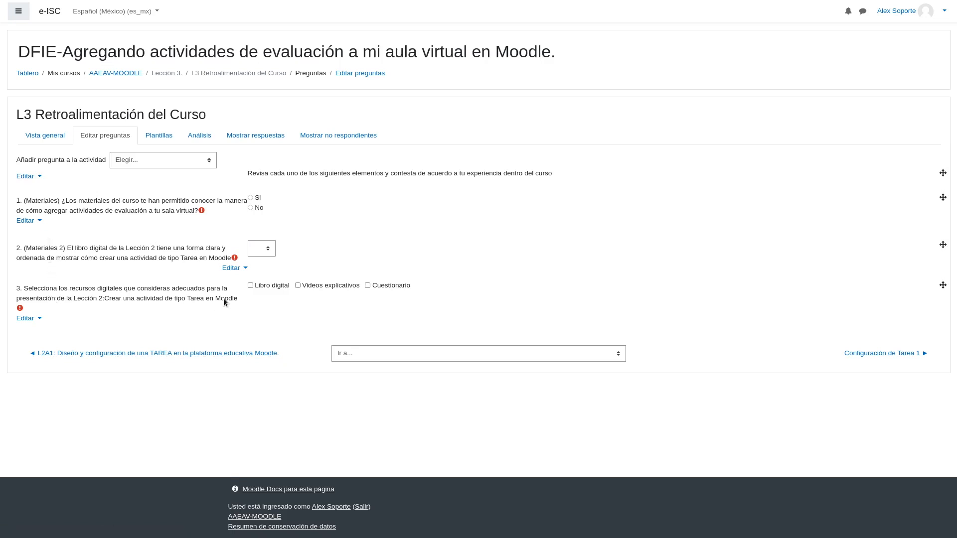
# Try out the saved digital resources question by selecting Libro digital, Videos explicativos and Cuestionario.
pyautogui.click(250, 286)
pyautogui.click(299, 286)
pyautogui.click(367, 286)
# Add an "Opción múltiple (clasificadas)" question, "Describe cuál es el nivel de calidad de visualización de los recursos del curso en tus dispositivos de escritorio o móviles".
pyautogui.click(183, 162)
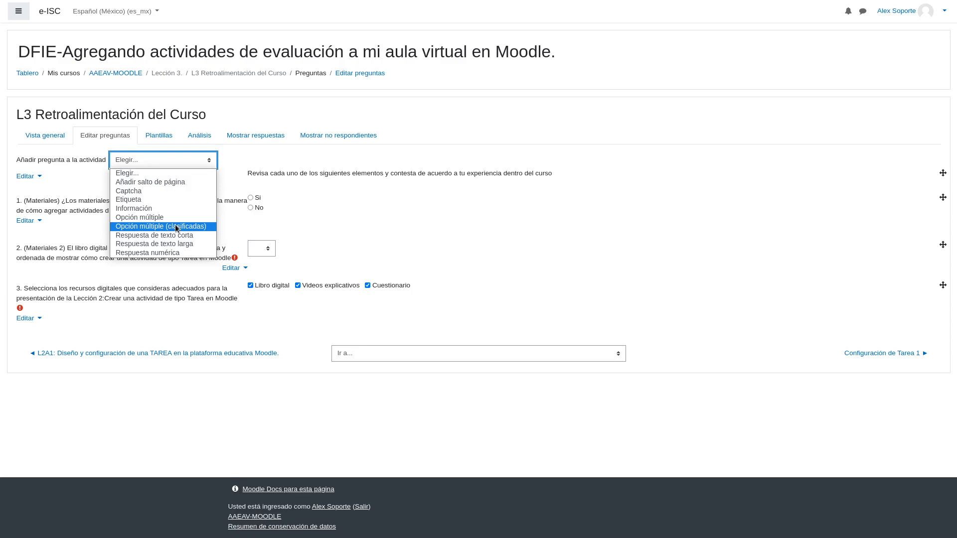
pyautogui.click(175, 227)
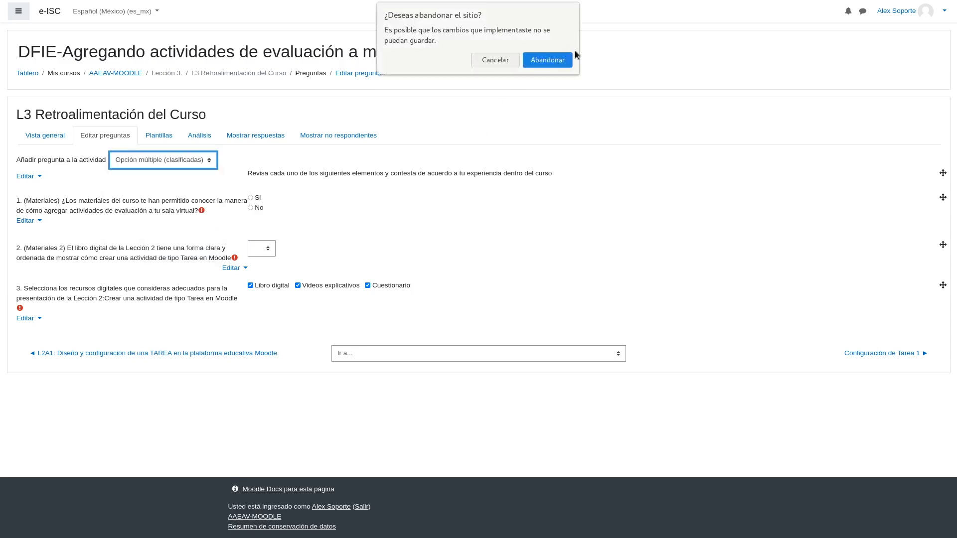
pyautogui.click(551, 61)
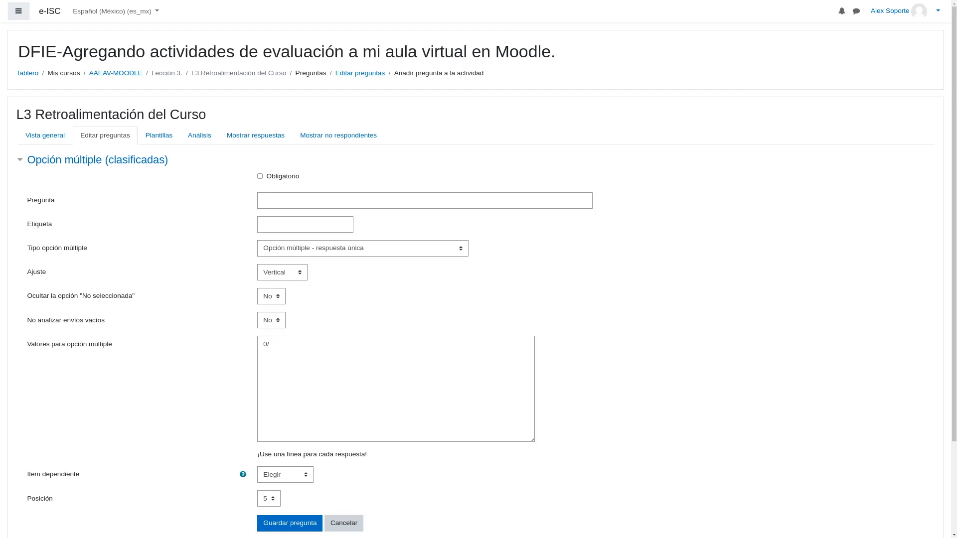
pyautogui.click(305, 200)
pyautogui.write('¿Cuál es el nivel de calidad de  visualización de los recursos del curso en tus dispositivos de escritorio o móviles')
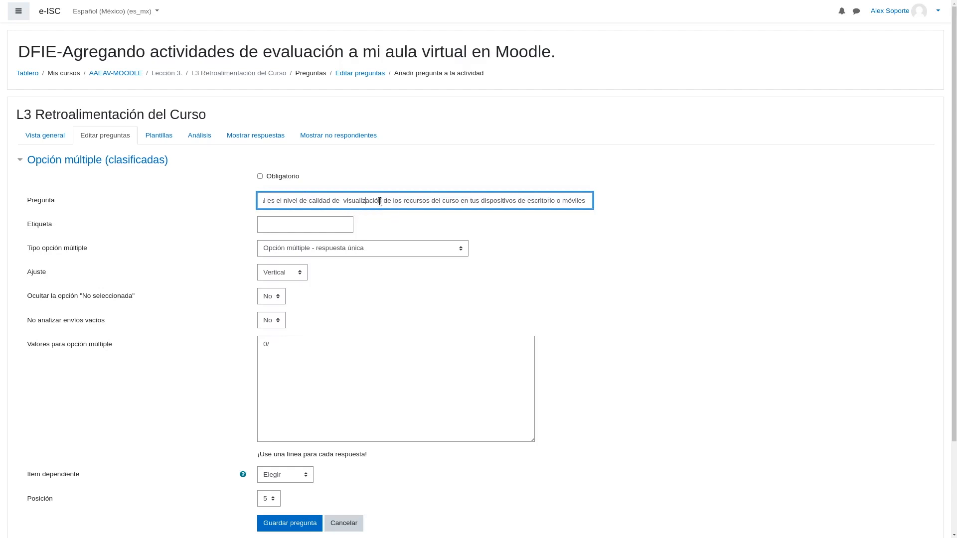
# Read through the wording of the visualization quality question from its beginning to check it.
pyautogui.press('Home')
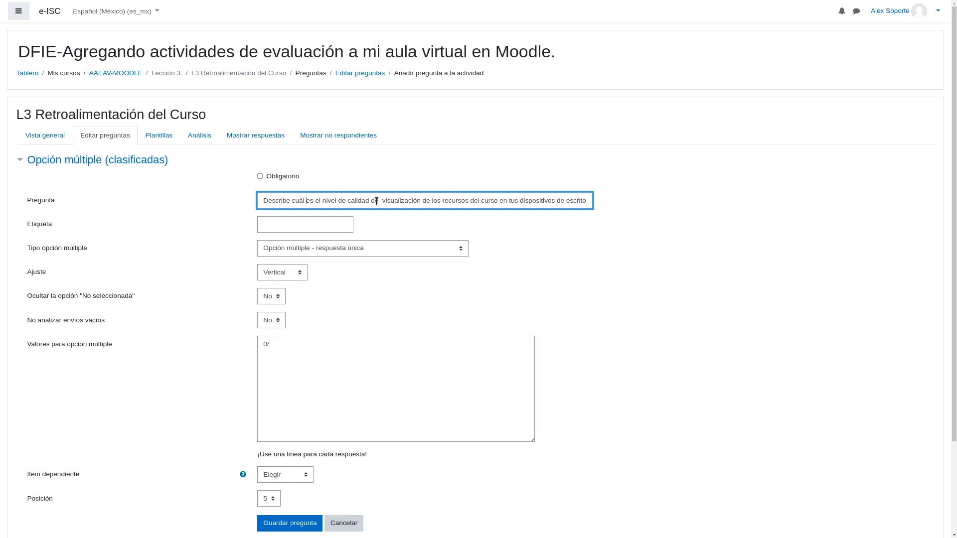
pyautogui.press('Right')
pyautogui.press('Right')
pyautogui.press('Right')
pyautogui.press('Right')
pyautogui.press('Right')
pyautogui.press('Right')
pyautogui.press('Right')
pyautogui.press('Right')
pyautogui.press('Right')
pyautogui.press('Right')
pyautogui.press('Right')
pyautogui.press('Right')
pyautogui.press('Right')
pyautogui.press('Right')
pyautogui.press('Right')
pyautogui.press('Right')
pyautogui.press('Right')
pyautogui.press('Right')
pyautogui.press('Right')
pyautogui.press('Right')
pyautogui.press('Right')
pyautogui.press('Right')
pyautogui.press('Right')
pyautogui.press('Right')
pyautogui.press('Right')
pyautogui.press('Right')
pyautogui.press('Right')
pyautogui.press('Right')
pyautogui.press('Right')
pyautogui.press('Right')
pyautogui.press('Right')
pyautogui.press('Right')
pyautogui.press('Right')
pyautogui.press('Right')
pyautogui.press('Right')
pyautogui.press('Right')
pyautogui.press('Right')
pyautogui.press('Right')
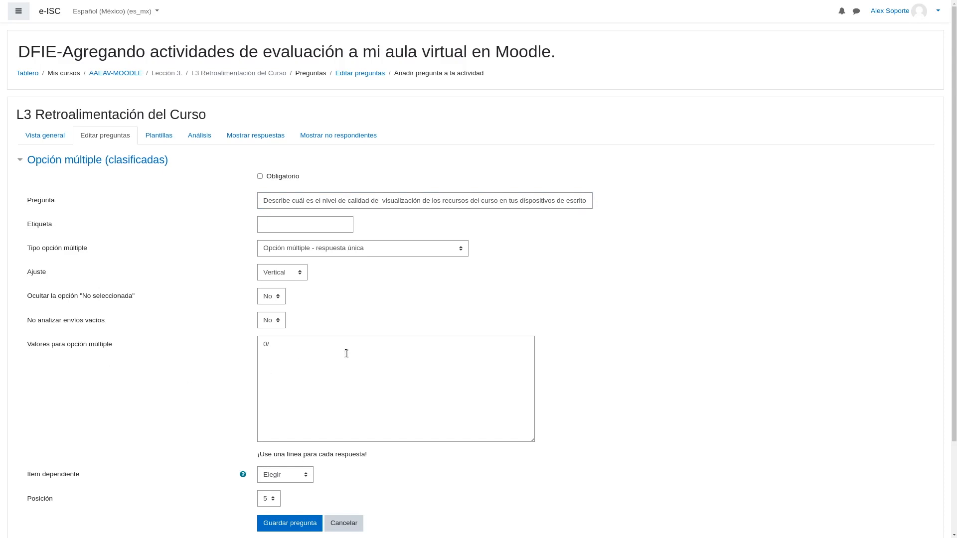
# Enter the rated answer values 0/Muy deficiente, 1/Deficiente, 2/Regular, 3/Bueno, 4/Muy bueno and 5/Excelente, one per line.
pyautogui.click(357, 250)
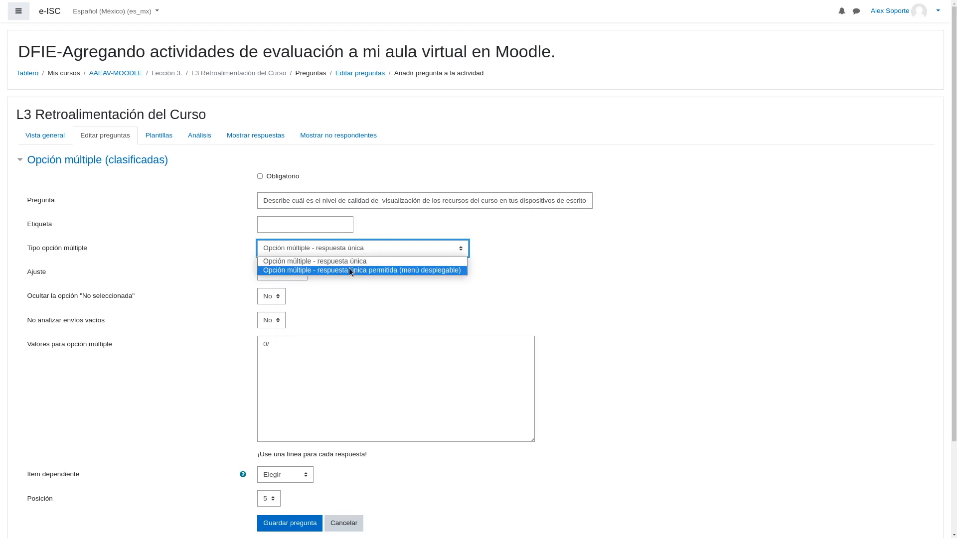
pyautogui.click(296, 353)
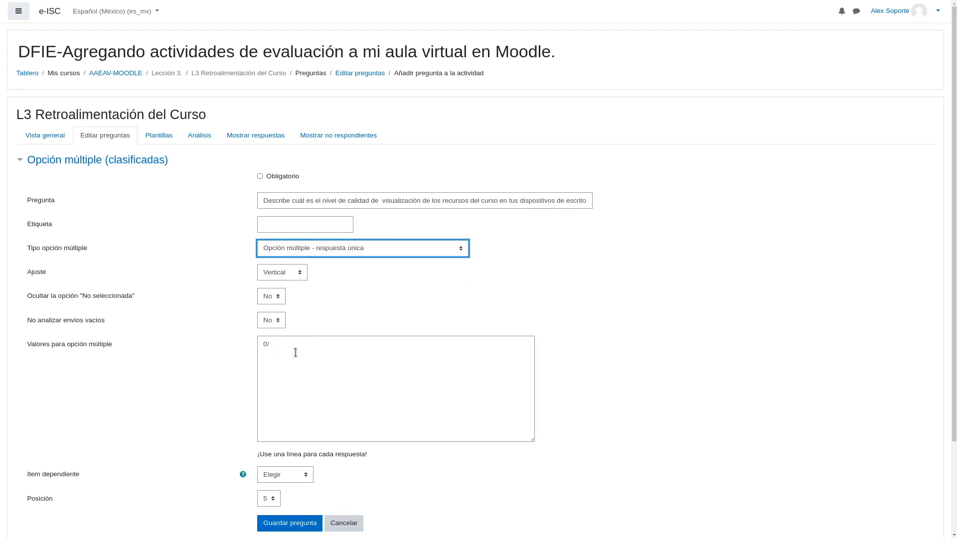
pyautogui.click(295, 353)
pyautogui.write('0/Muy deficiente 1/Deficiente 2/Regular 3/Bueno 4/Muy bueno 5/Escelente')
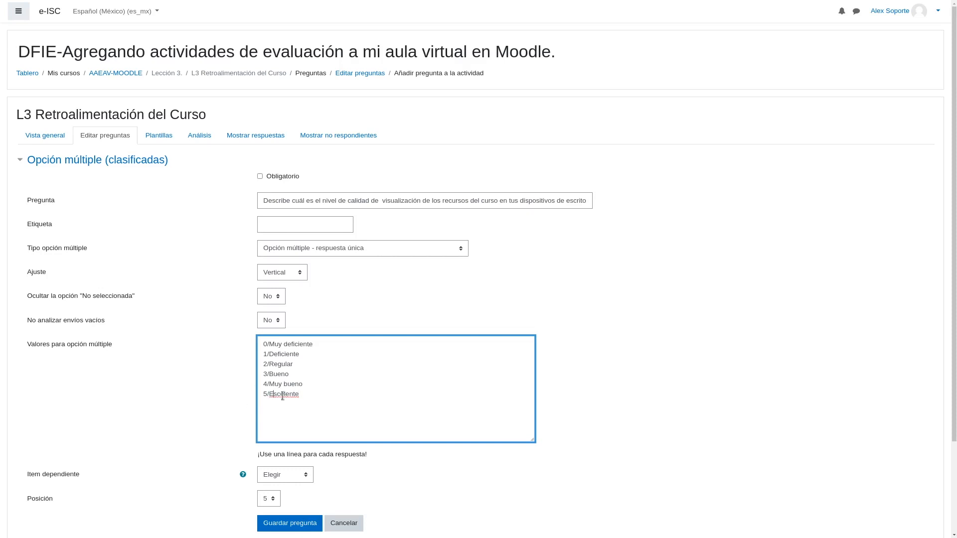
pyautogui.write('x')
pyautogui.press('Delete')
# Try the "menú desplegable" type on the rated question, return it to "Opción múltiple - respuesta única" and keep Ajuste at Vertical.
pyautogui.click(275, 252)
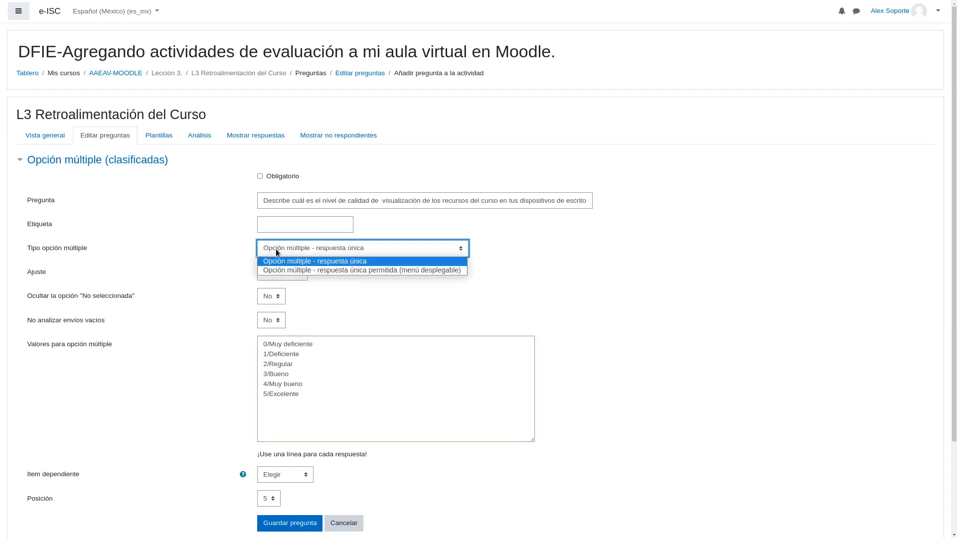
pyautogui.click(307, 269)
pyautogui.click(321, 251)
pyautogui.click(299, 261)
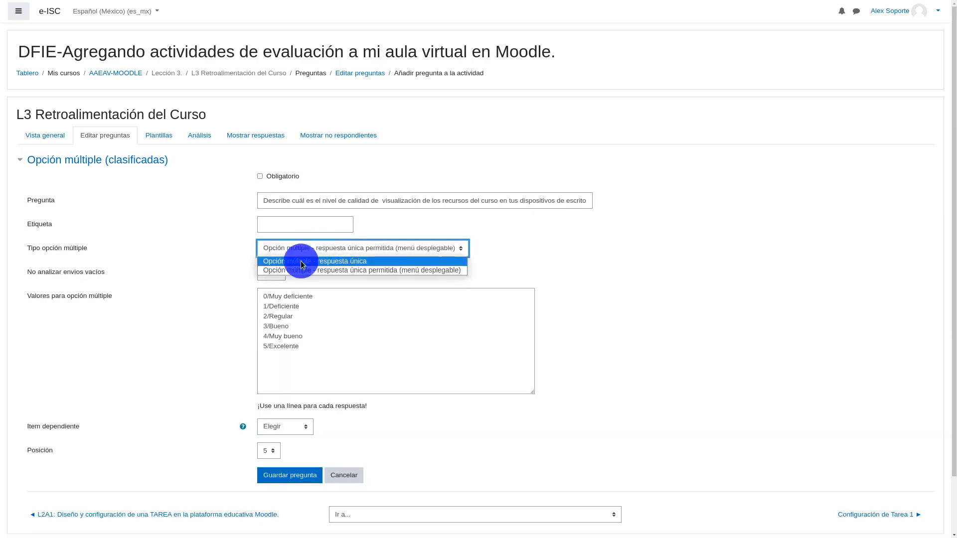
pyautogui.click(287, 274)
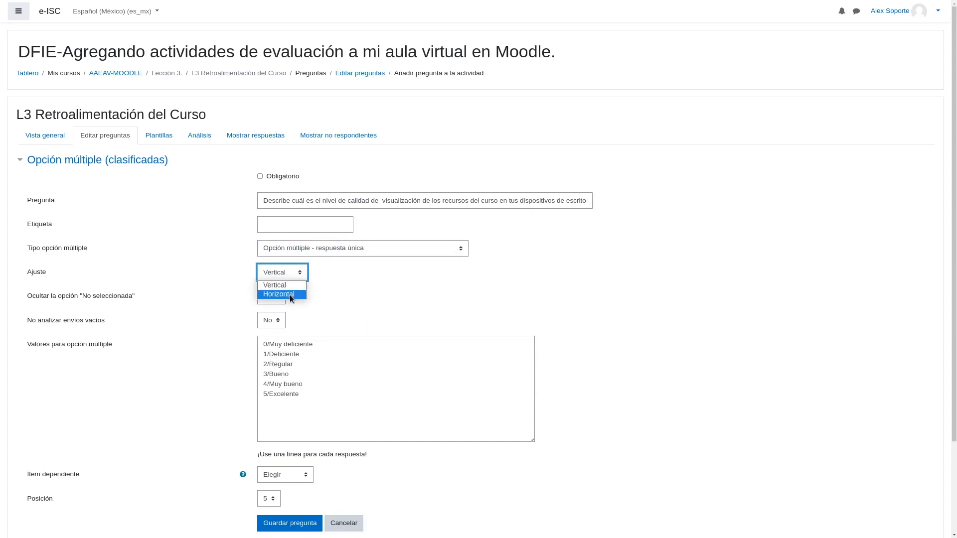
pyautogui.click(291, 287)
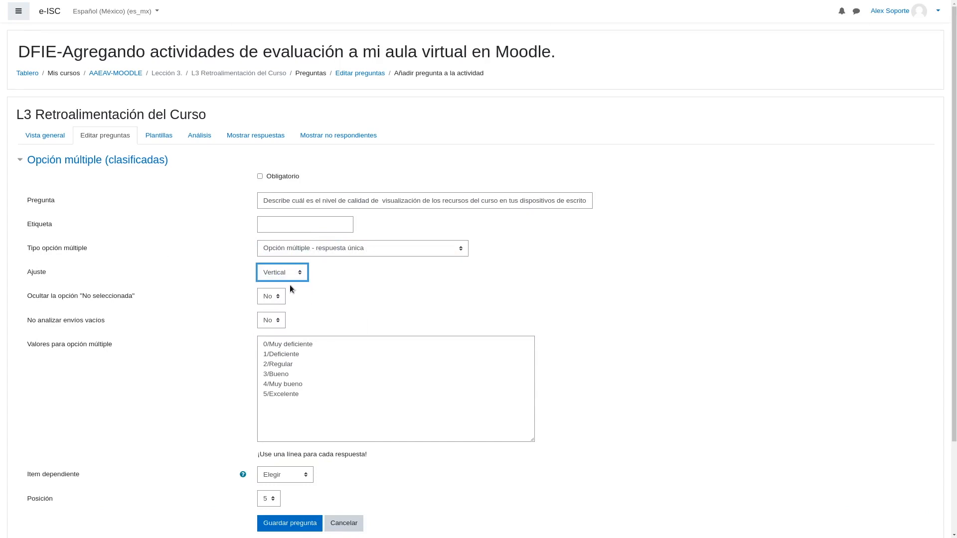
# Set "Ocultar la opción 'No seleccionada'" to Sí for the rated question and save it.
pyautogui.click(262, 299)
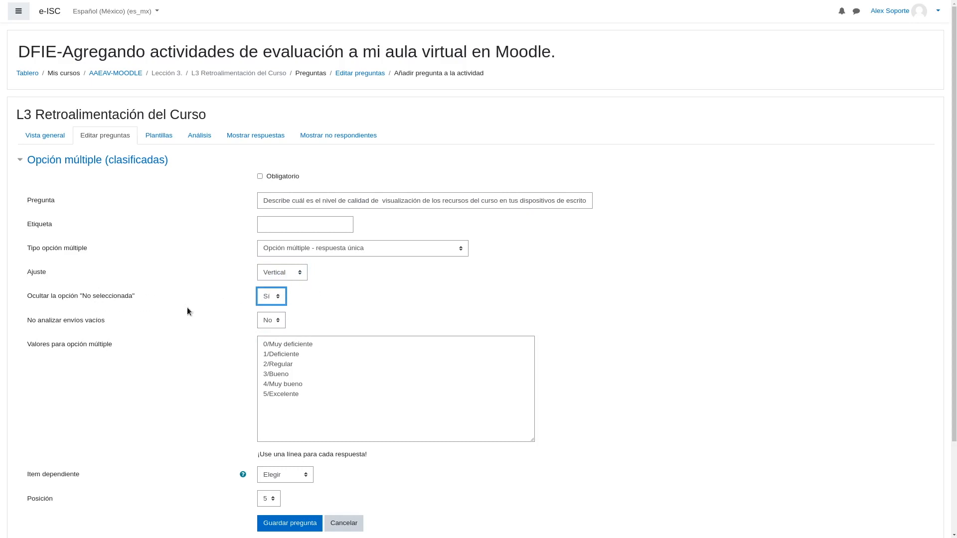
pyautogui.scroll(-1, 274, 349)
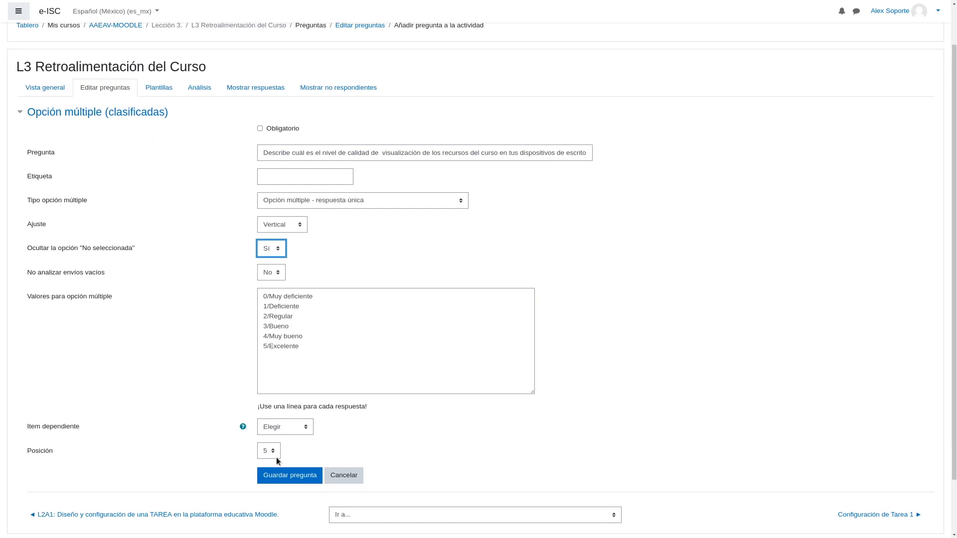
pyautogui.click(294, 477)
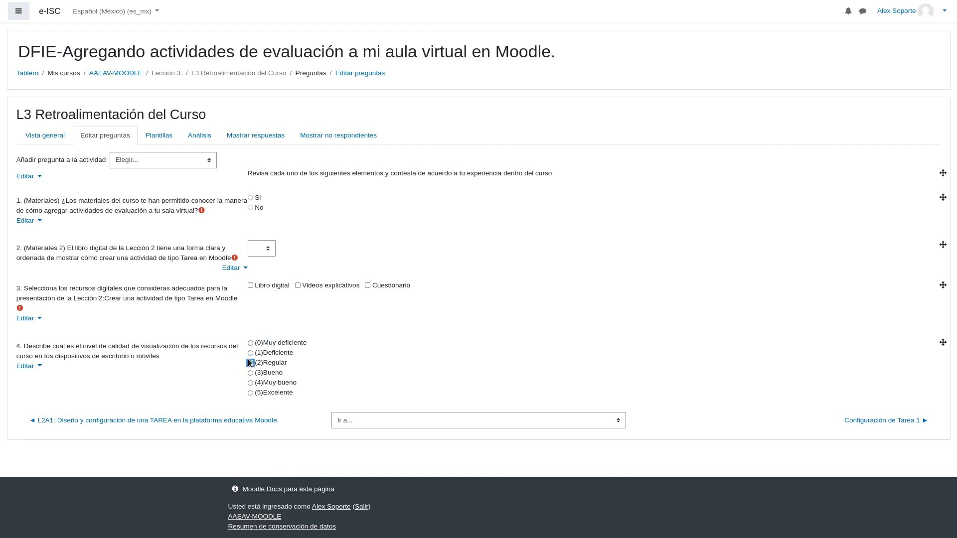
# Try out the rated question's answers in the list by choosing Bueno, Regular and Deficiente in turn.
pyautogui.click(250, 373)
pyautogui.click(250, 363)
pyautogui.click(250, 353)
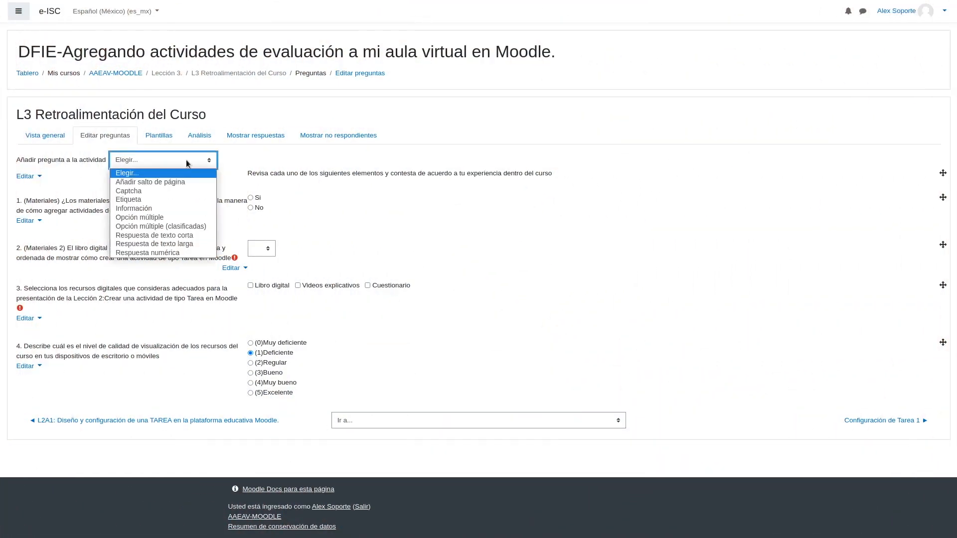
# Add a "Respuesta de texto corta" question asking for the name of an available Moodle activity "que te gustaría aprender a configurar".
pyautogui.click(190, 235)
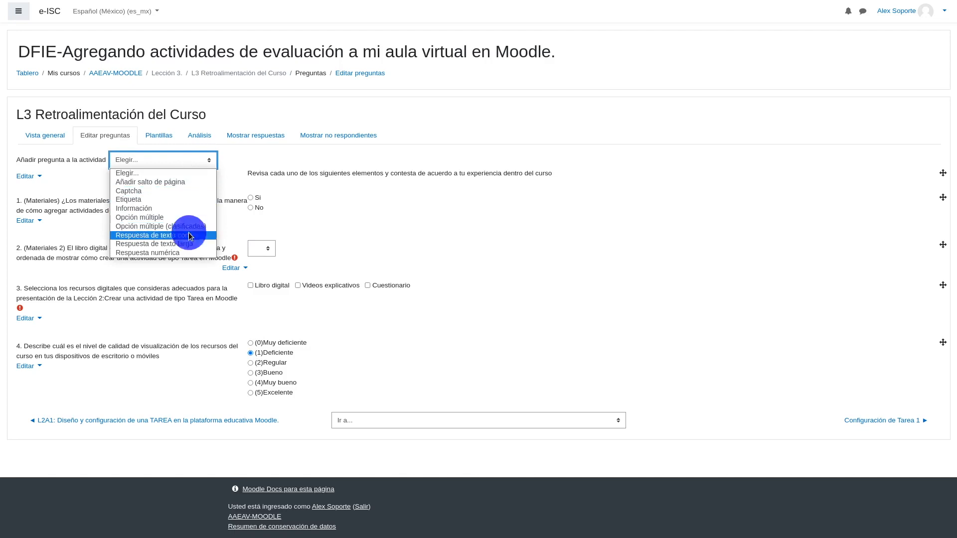
pyautogui.click(552, 62)
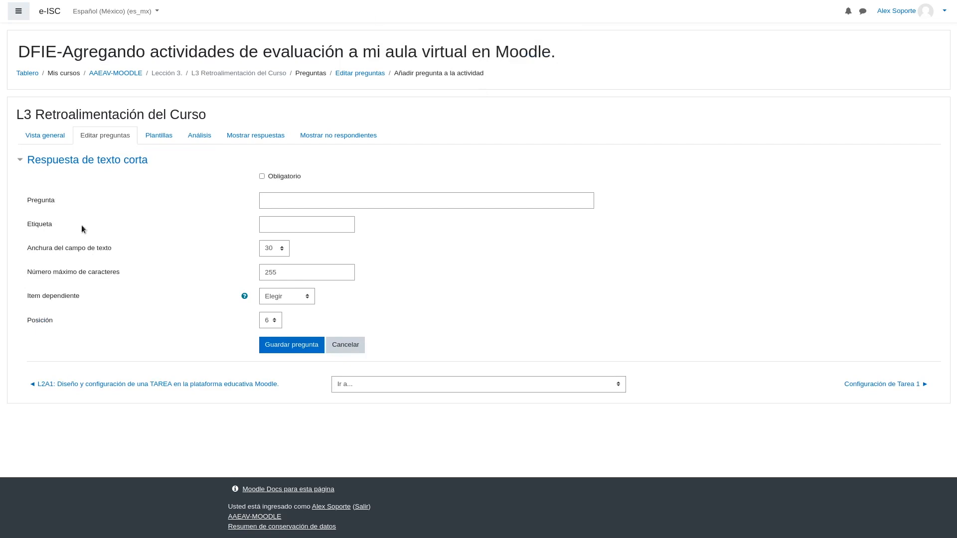
pyautogui.click(286, 198)
pyautogui.hotkey('ctrl', 'v')
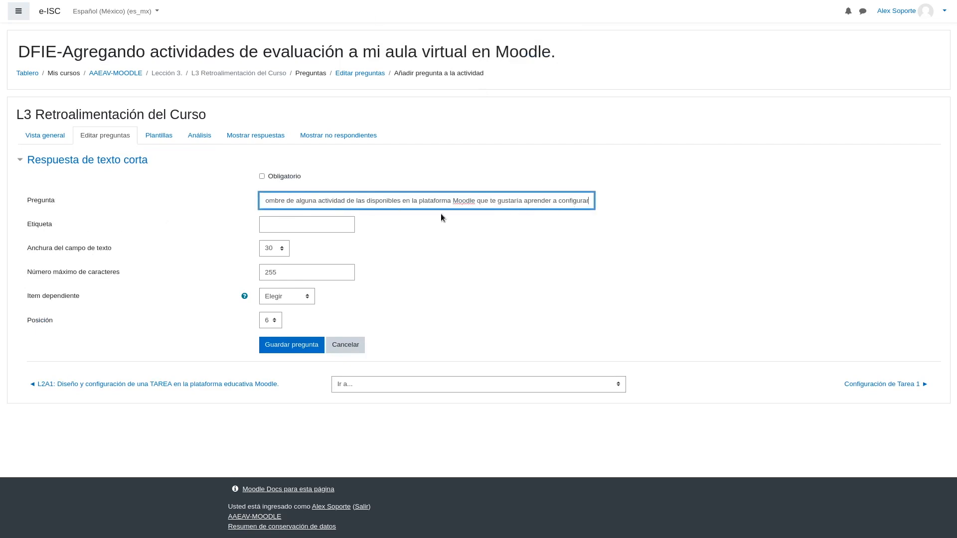
# Review the short-answer question's wording from start to end and set its Anchura del campo de texto to 50.
pyautogui.click(284, 196)
pyautogui.click(293, 203)
pyautogui.press('Home')
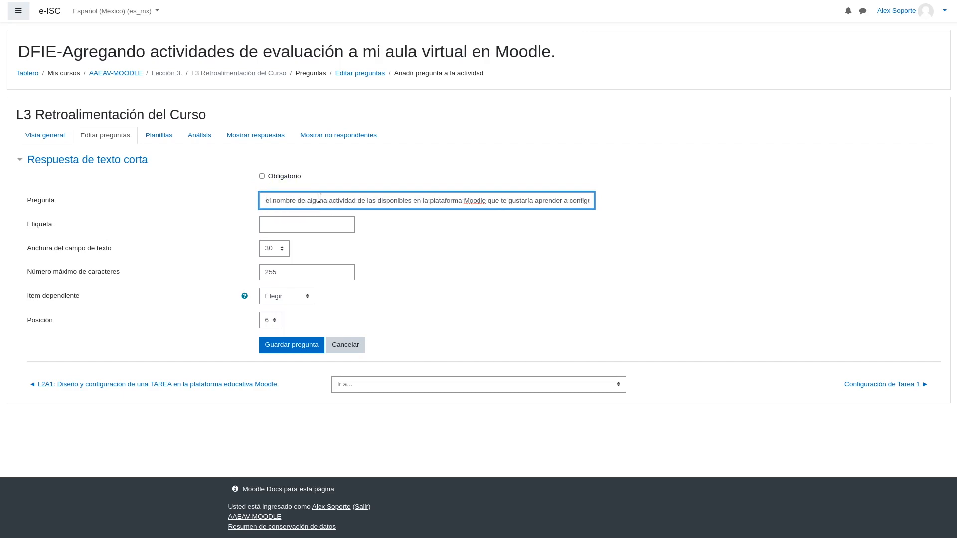
pyautogui.click(319, 199)
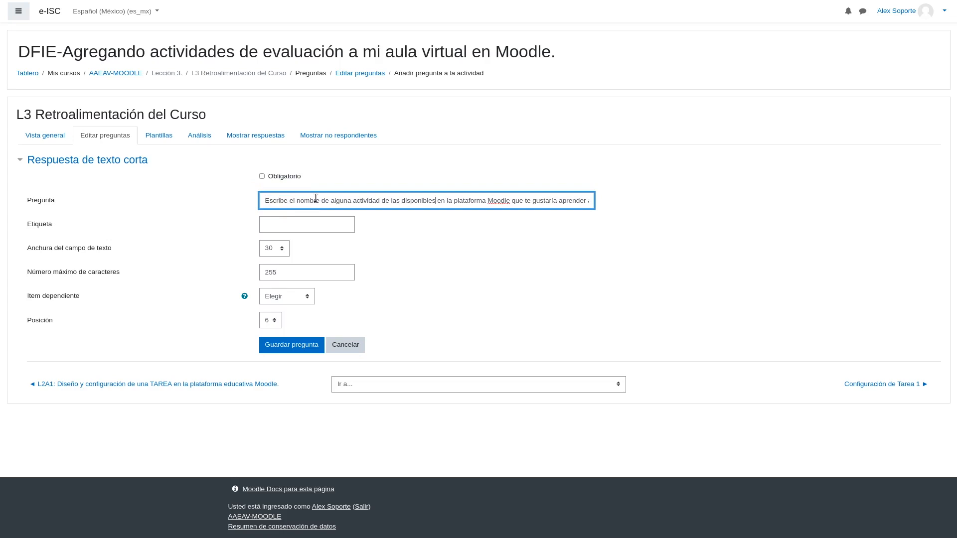
pyautogui.write('a configurar')
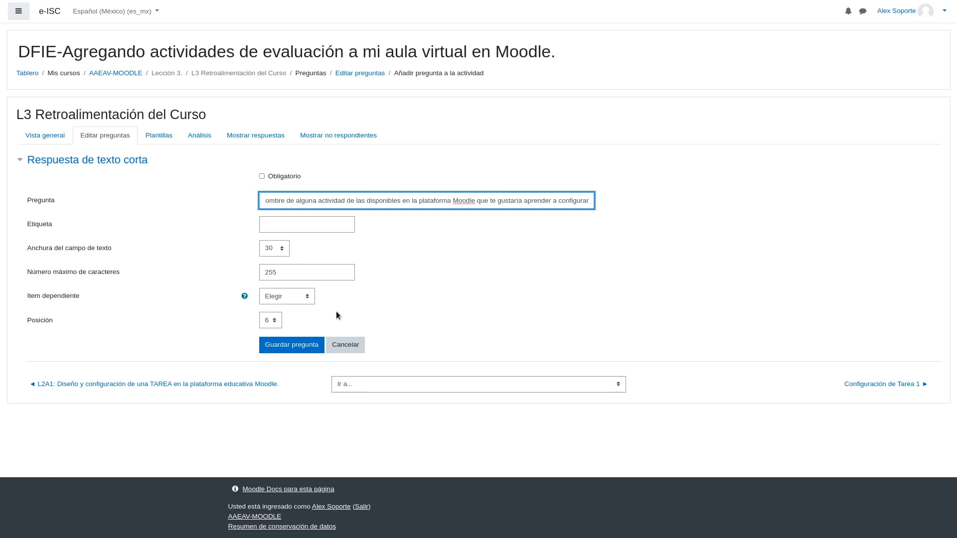
pyautogui.click(292, 225)
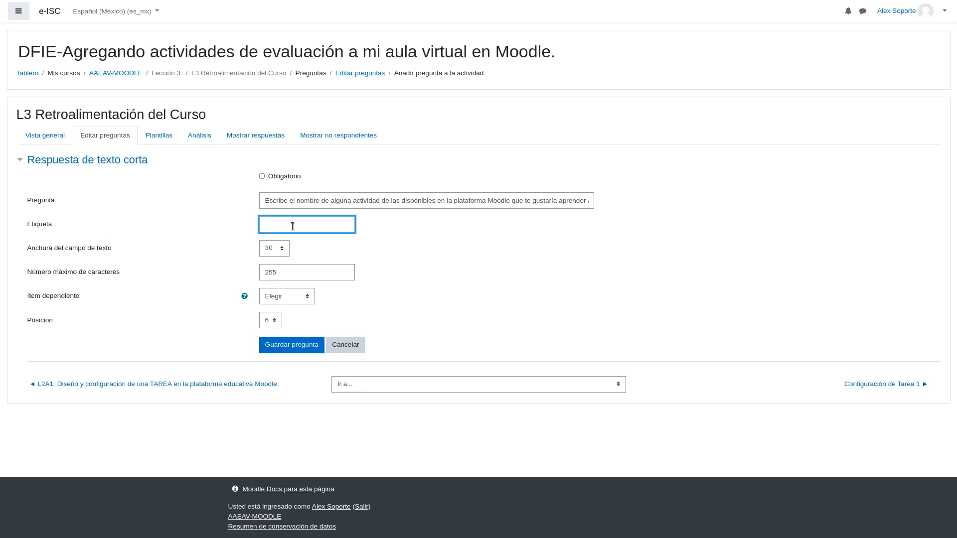
pyautogui.tripleClick(64, 247)
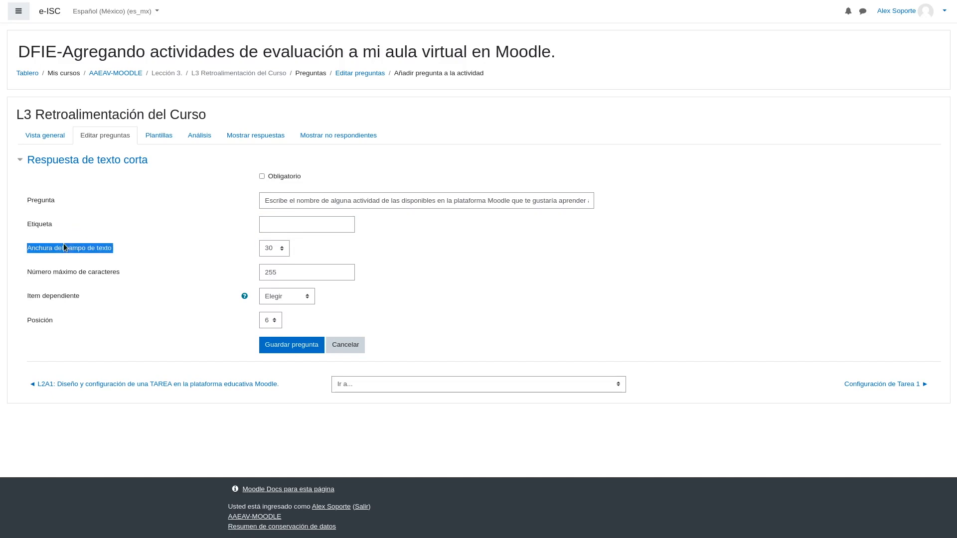
pyautogui.click(283, 249)
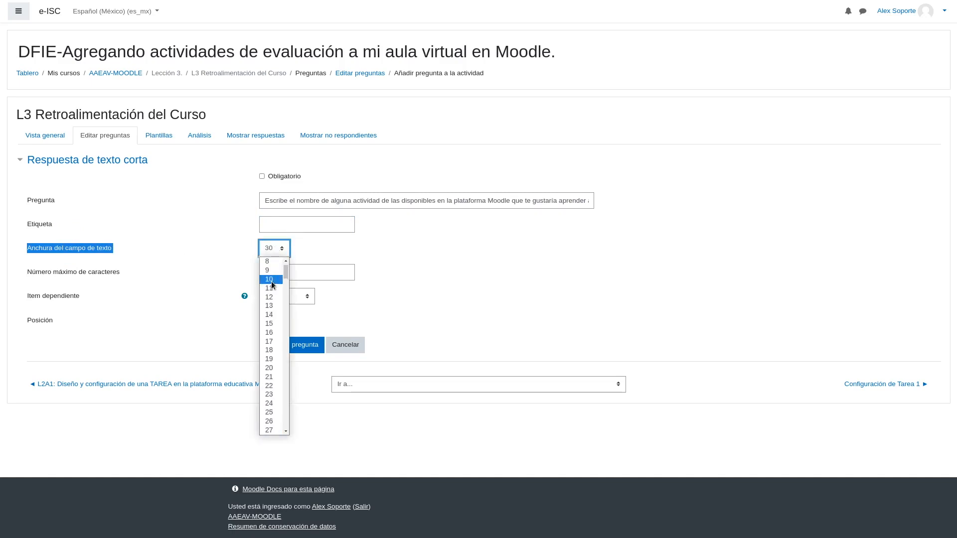
pyautogui.scroll(-4, 268, 395)
pyautogui.click(273, 348)
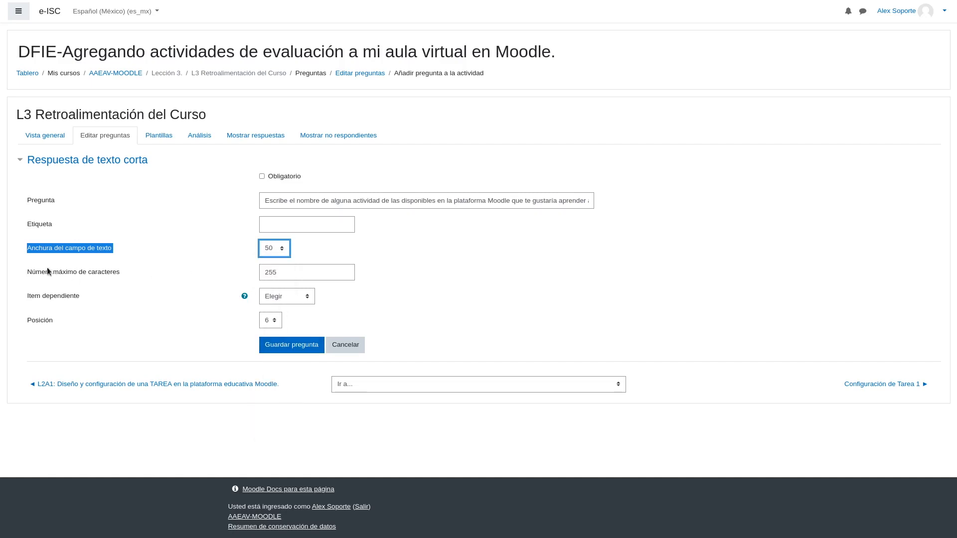
# Mark the short-answer question as Obligatorio and save it.
pyautogui.click(278, 273)
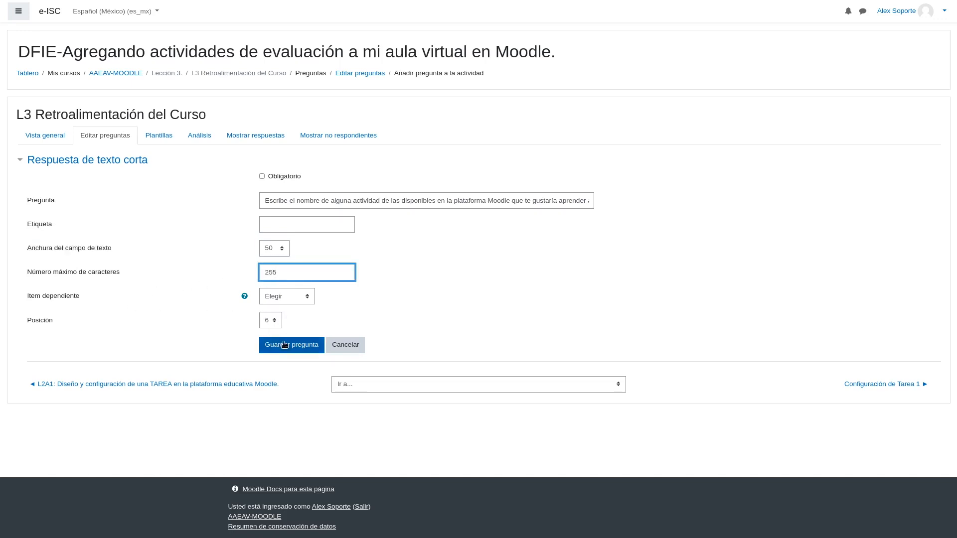
pyautogui.click(262, 177)
pyautogui.click(292, 346)
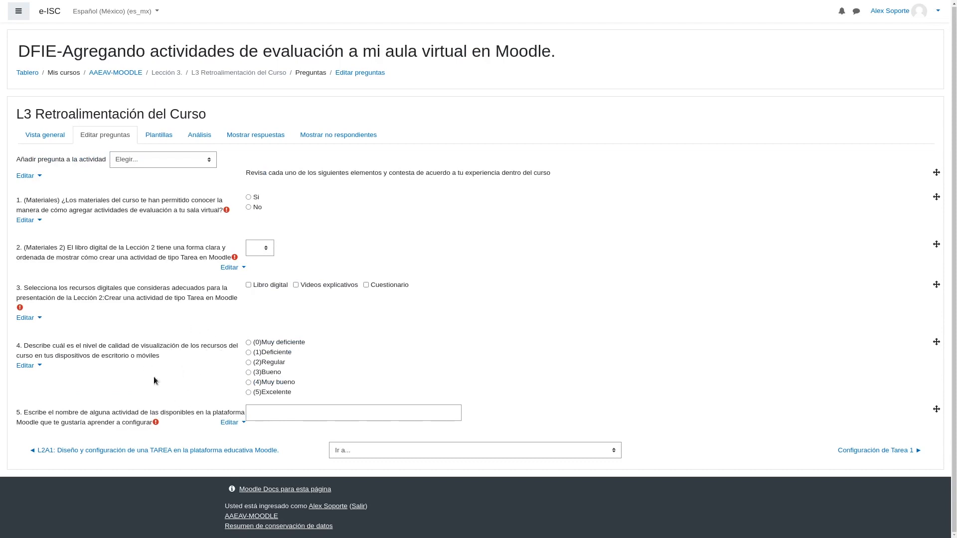
# Make question 4, about the display quality of the course resources, a required question from the question list.
pyautogui.moveTo(156, 424)
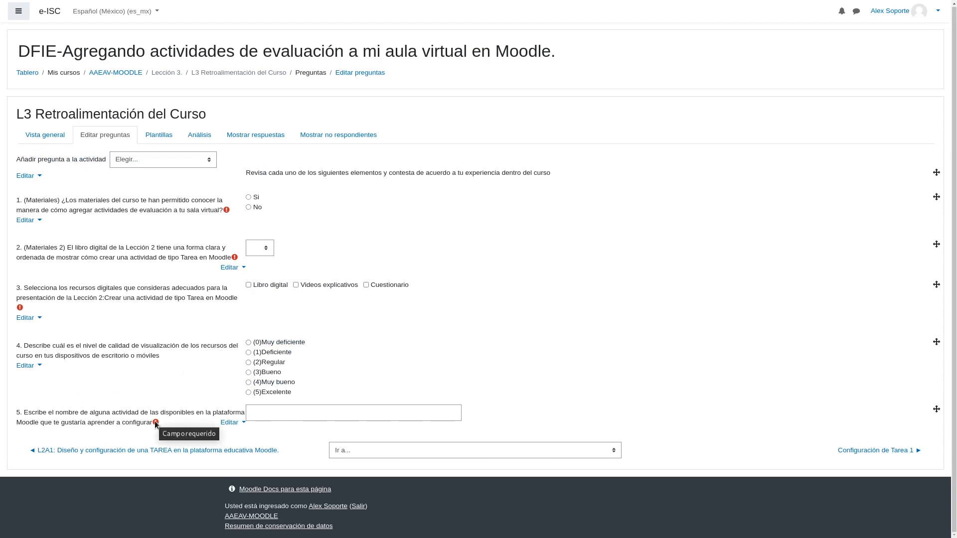
pyautogui.click(39, 367)
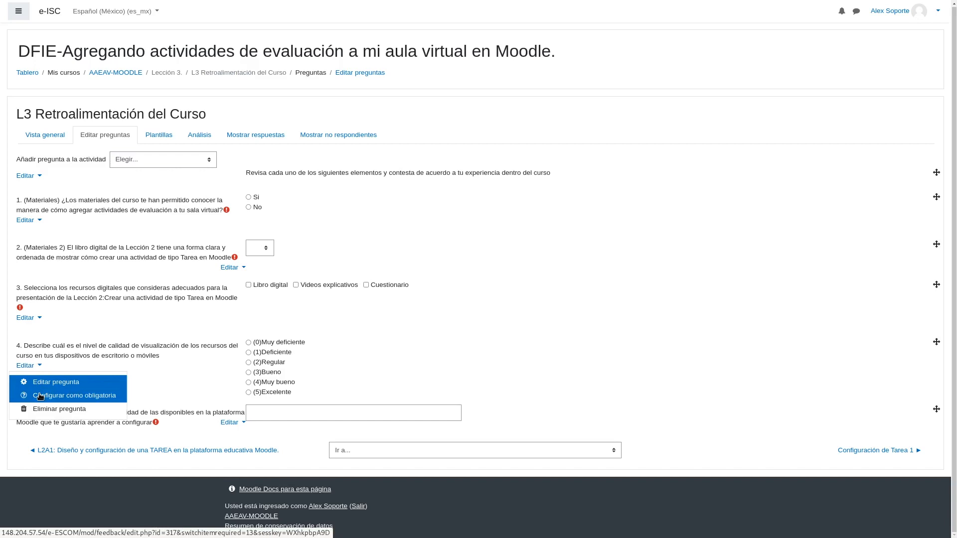
pyautogui.click(40, 397)
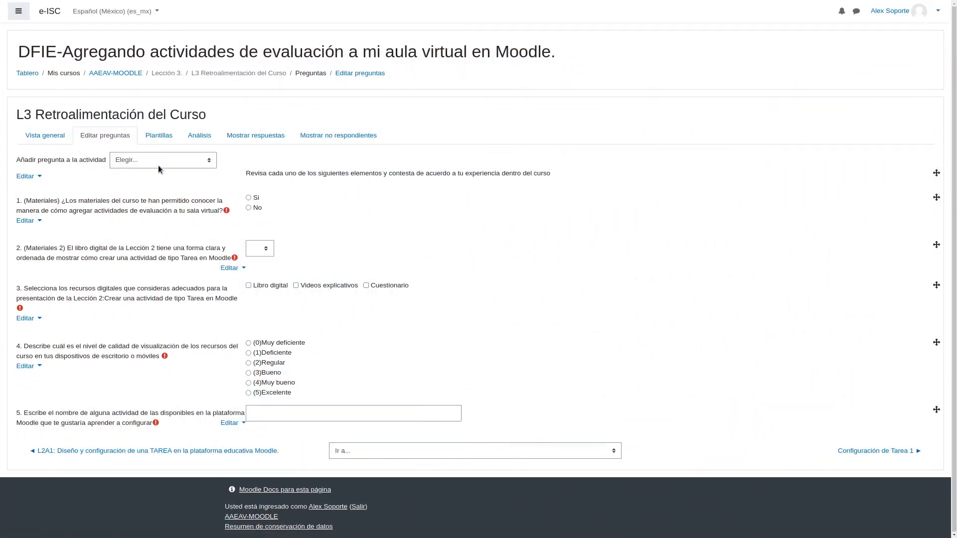
# Add a required "Respuesta de texto larga" question asking for an opinion on the Lecciones 1 y 2 materials that helped "usar y configurar actividades".
pyautogui.click(157, 162)
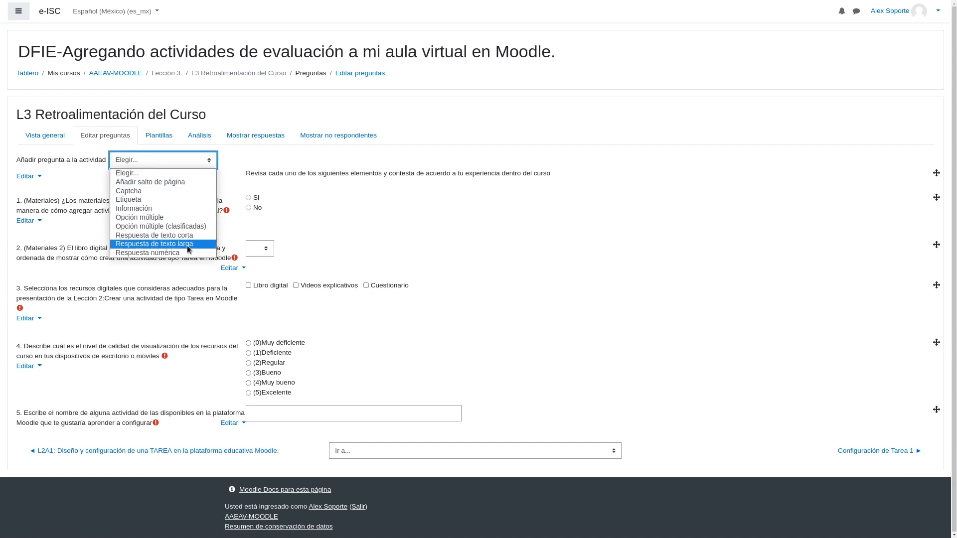
pyautogui.click(189, 244)
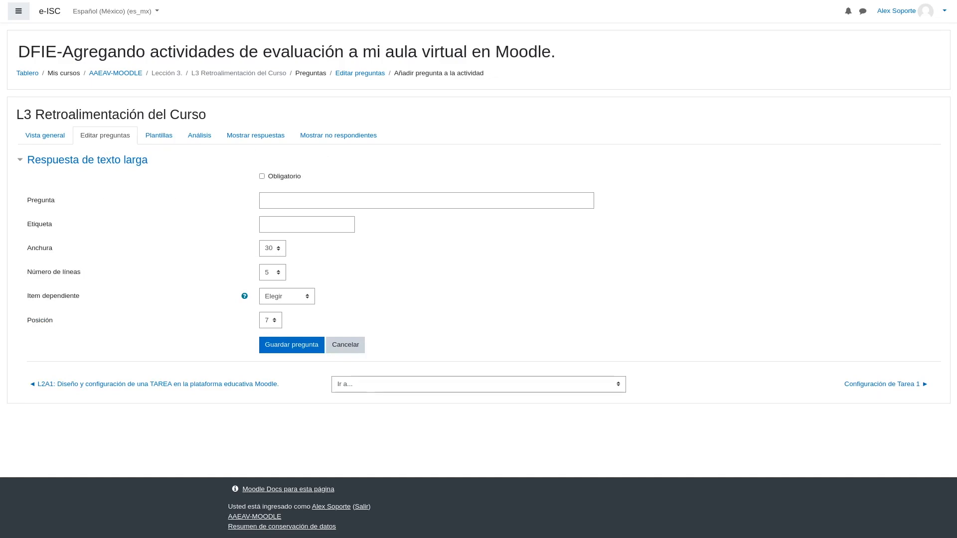
pyautogui.click(276, 201)
pyautogui.hotkey('ctrl', 'v')
pyautogui.click(262, 177)
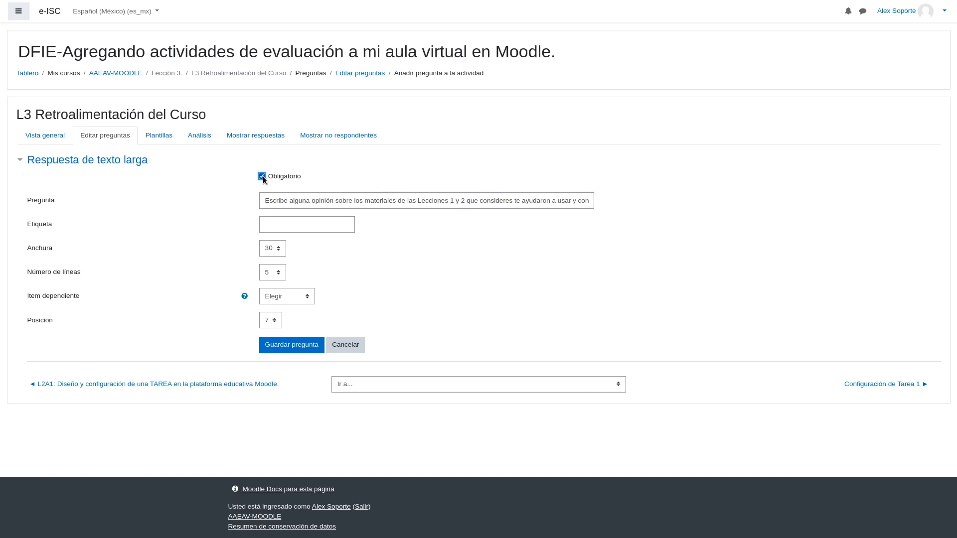
pyautogui.click(291, 200)
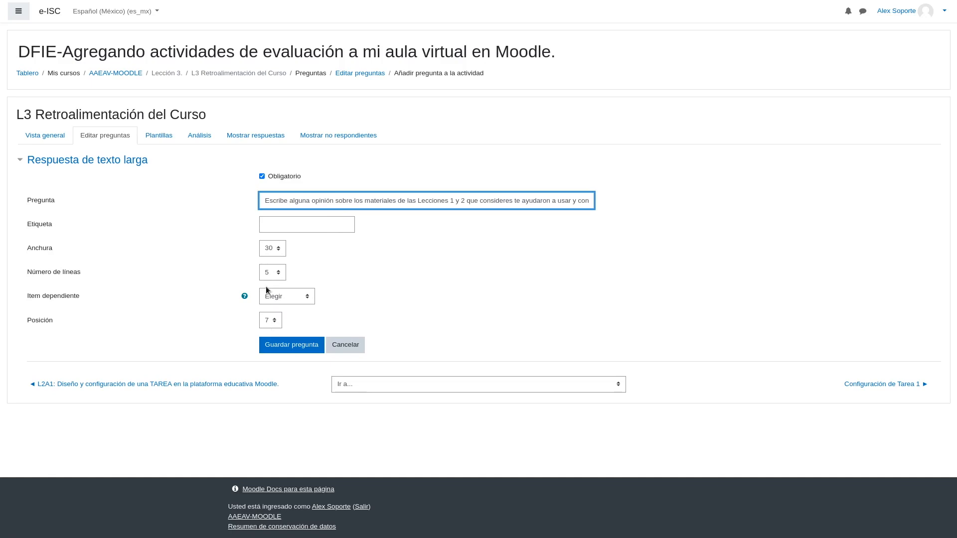
pyautogui.click(280, 351)
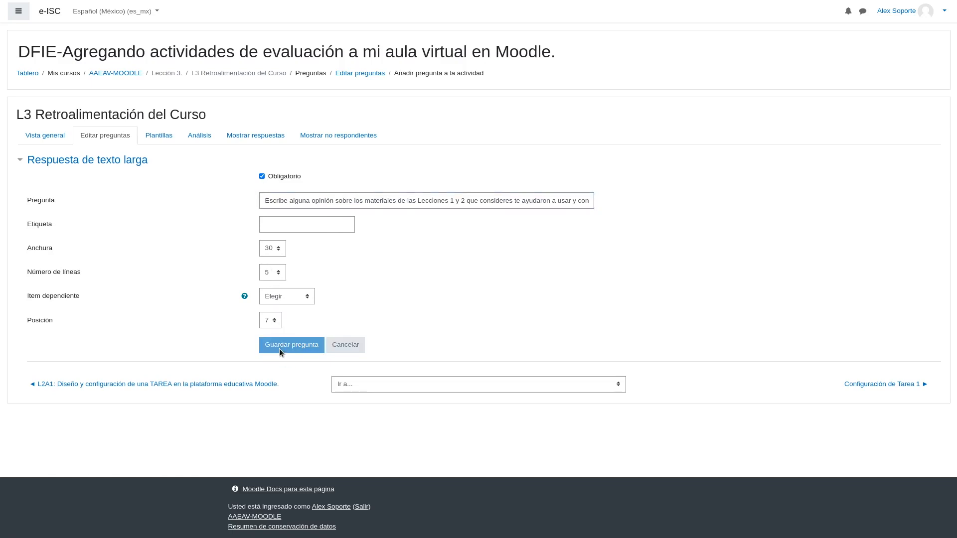
pyautogui.scroll(-2, 264, 343)
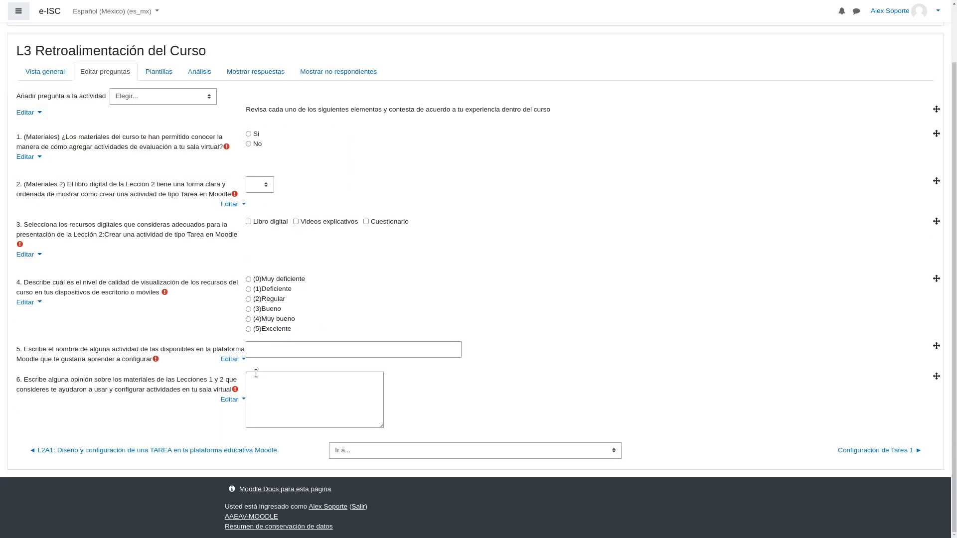
pyautogui.click(336, 379)
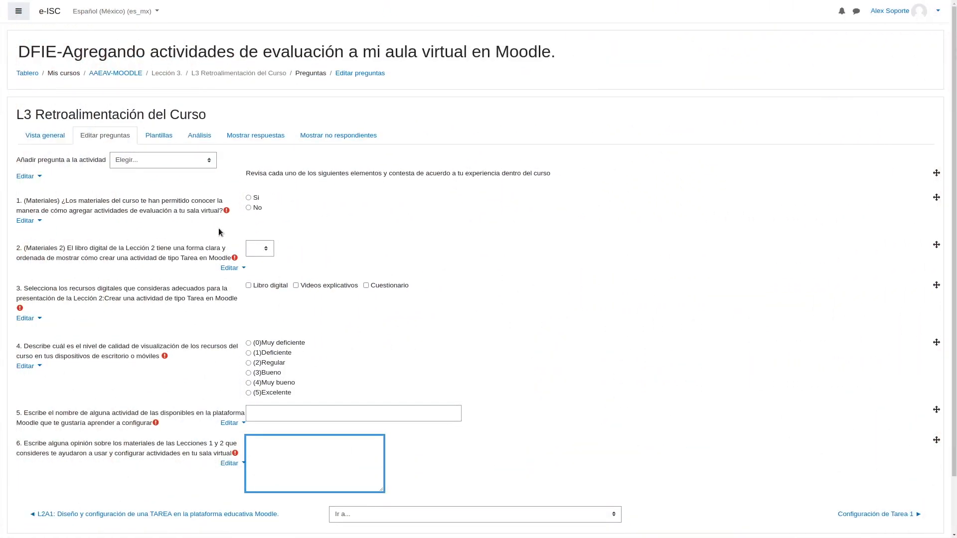
pyautogui.click(195, 162)
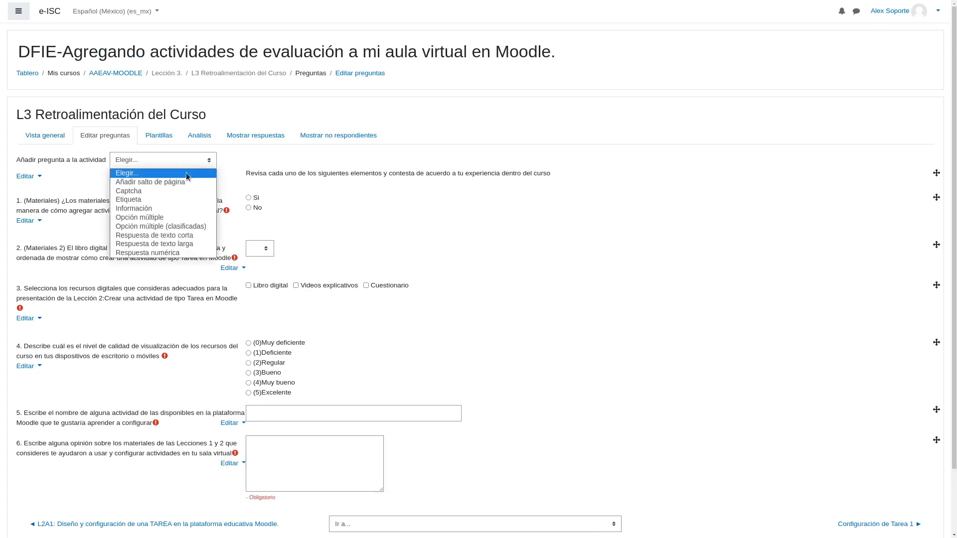
pyautogui.click(176, 253)
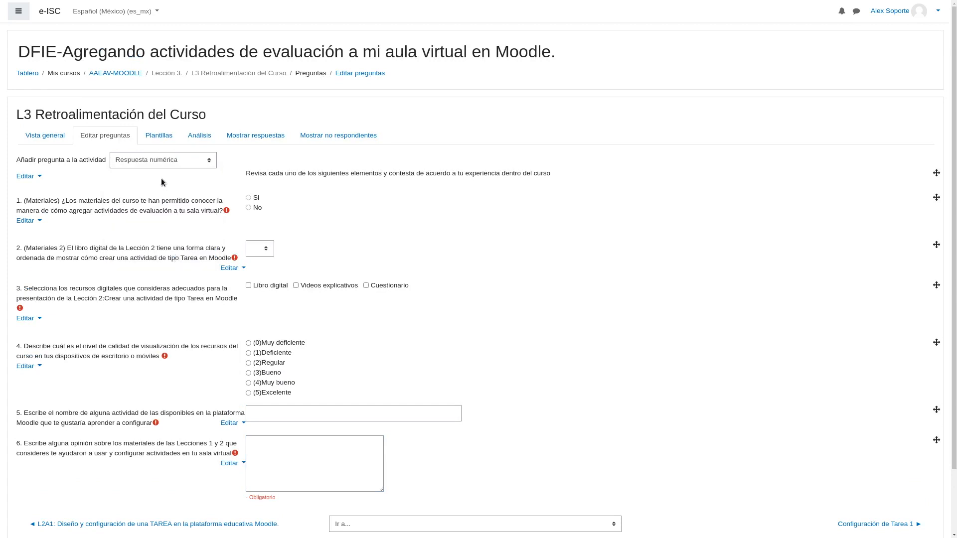
pyautogui.scroll(-3, 202, 223)
pyautogui.scroll(3, 208, 248)
pyautogui.click(188, 159)
pyautogui.click(173, 253)
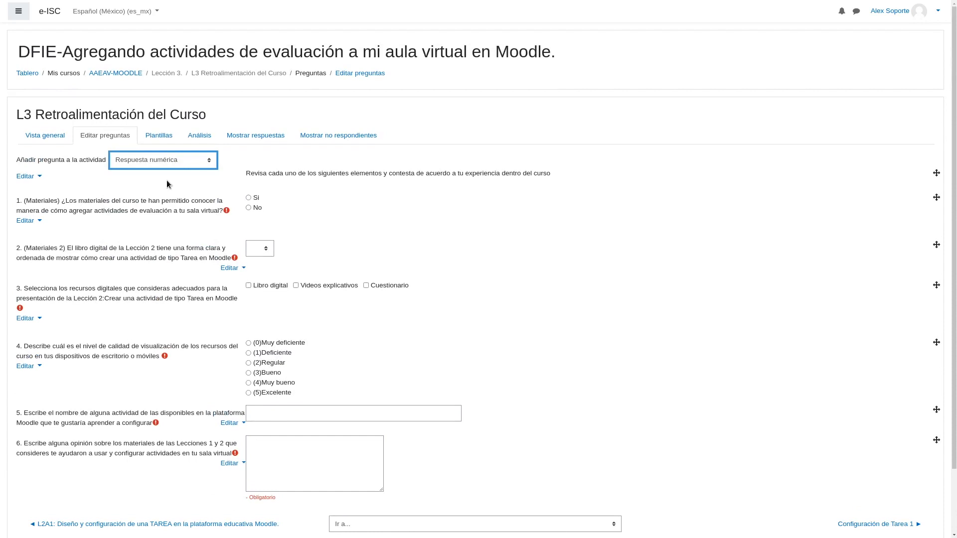
pyautogui.scroll(-3, 229, 419)
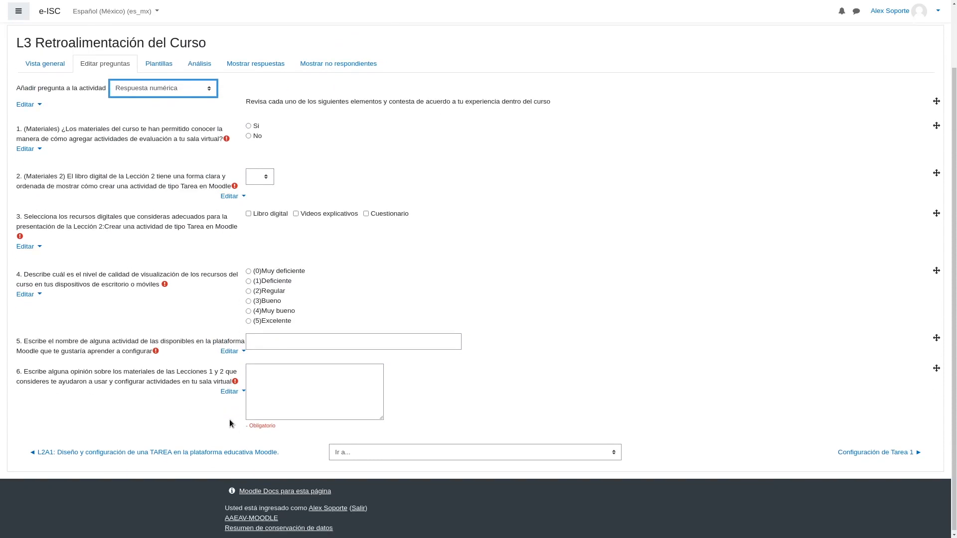
pyautogui.scroll(3, 214, 379)
pyautogui.click(178, 163)
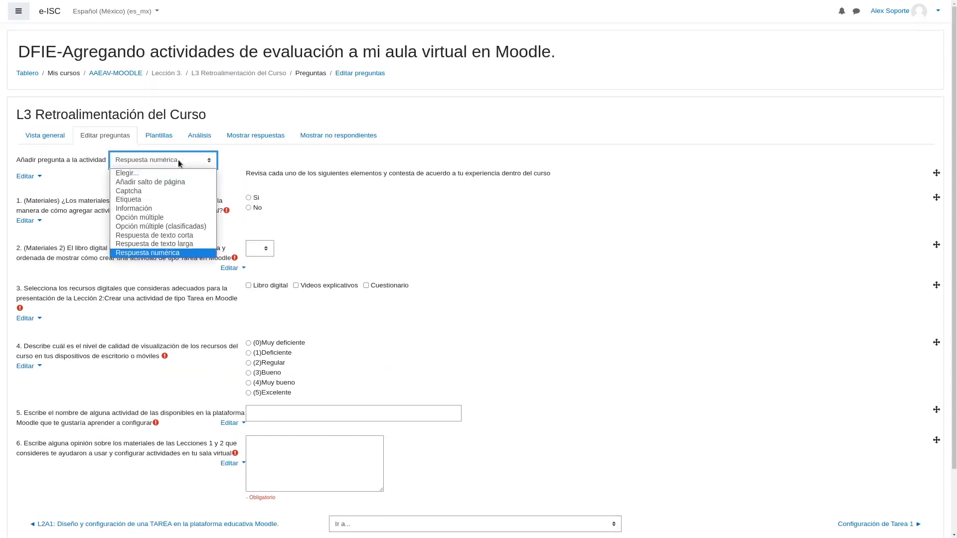
pyautogui.click(166, 171)
# Start a required "Respuesta numérica" question asking, on a scale of 1 to 10, the rating for "contenido y actividades del curso hasta el día de hoy".
pyautogui.click(183, 159)
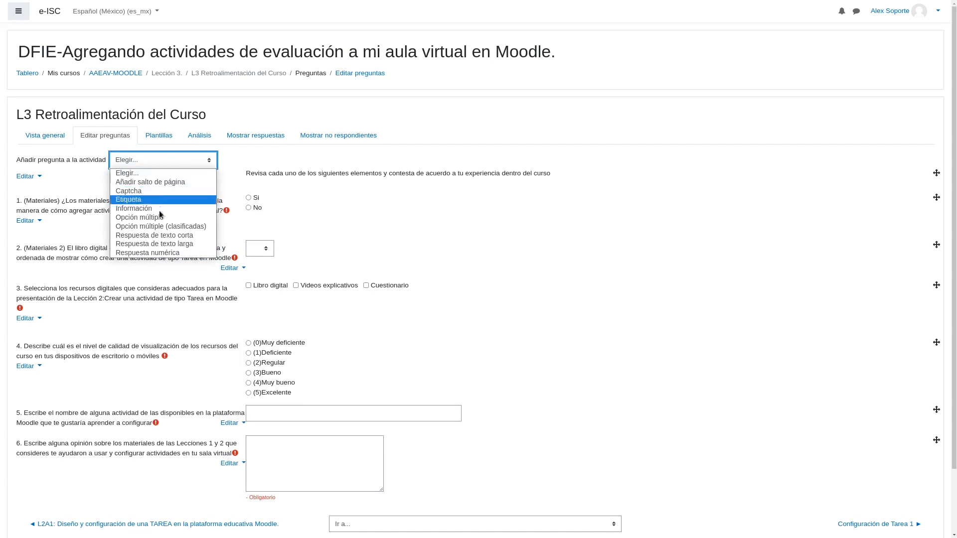
pyautogui.click(162, 253)
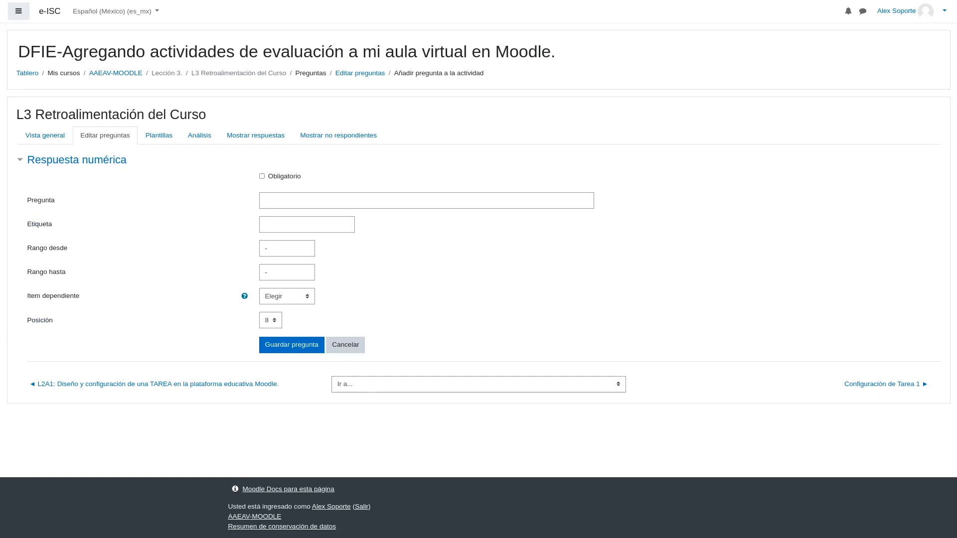
pyautogui.click(295, 202)
pyautogui.hotkey('ctrl', 'v')
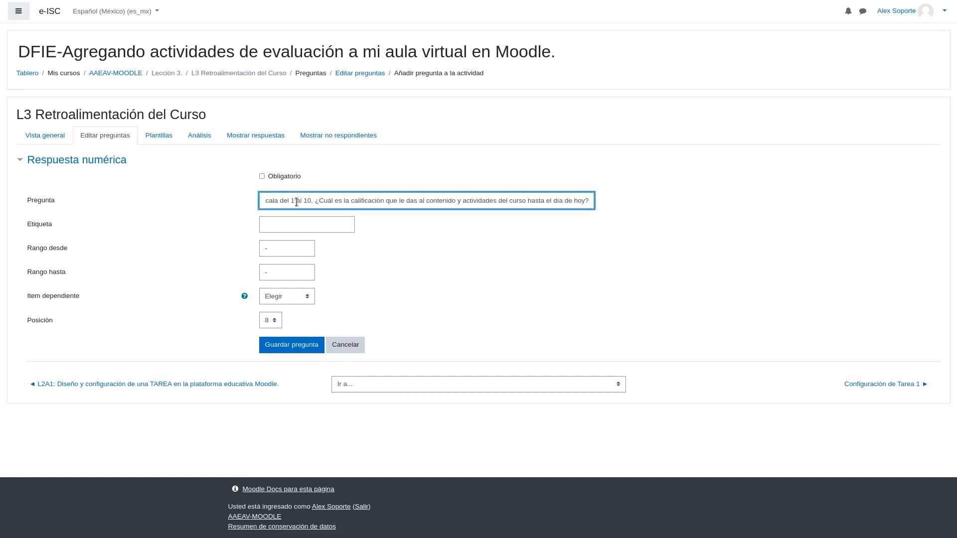
pyautogui.click(261, 176)
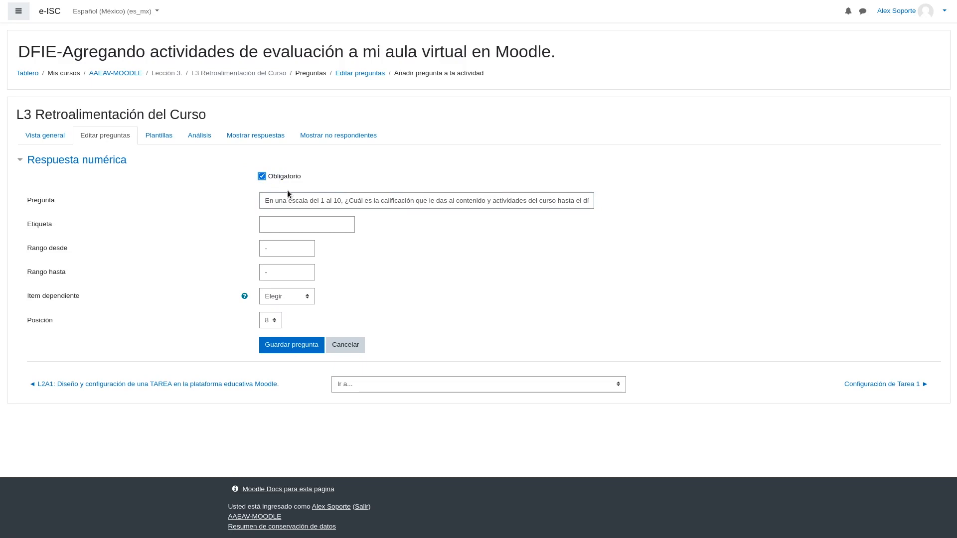
# Insert "a las" before "actividades del curso" in the numeric question's text and check the rest of the wording.
pyautogui.click(316, 202)
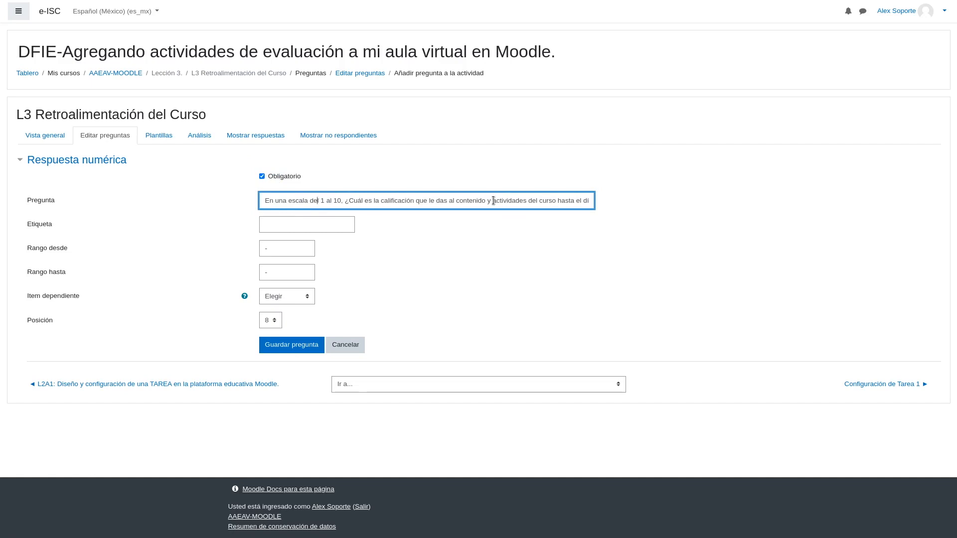
pyautogui.write('a las')
pyautogui.press('Right')
pyautogui.press('Right')
pyautogui.press('Right')
pyautogui.press('Right')
pyautogui.press('Right')
pyautogui.press('Right')
pyautogui.press('Right')
pyautogui.press('Right')
pyautogui.press('Right')
pyautogui.press('Right')
pyautogui.press('Right')
pyautogui.press('Right')
pyautogui.press('Right')
pyautogui.press('Right')
pyautogui.press('Right')
pyautogui.press('Right')
pyautogui.press('Right')
pyautogui.press('Right')
pyautogui.press('Right')
pyautogui.press('Right')
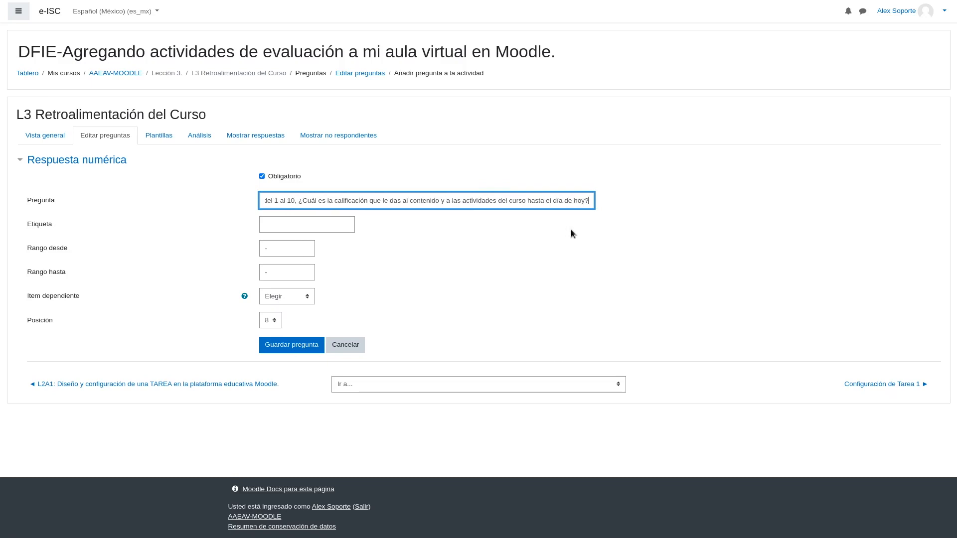
# Set the numeric question's range from 1 to 10, save it and go to its answer box in the list.
pyautogui.click(284, 249)
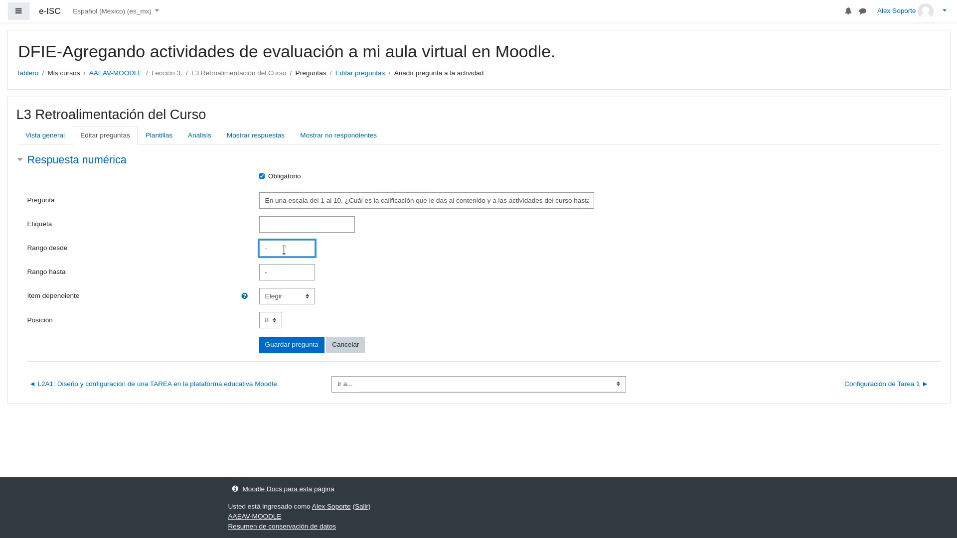
pyautogui.write('1')
pyautogui.click(283, 271)
pyautogui.write('10')
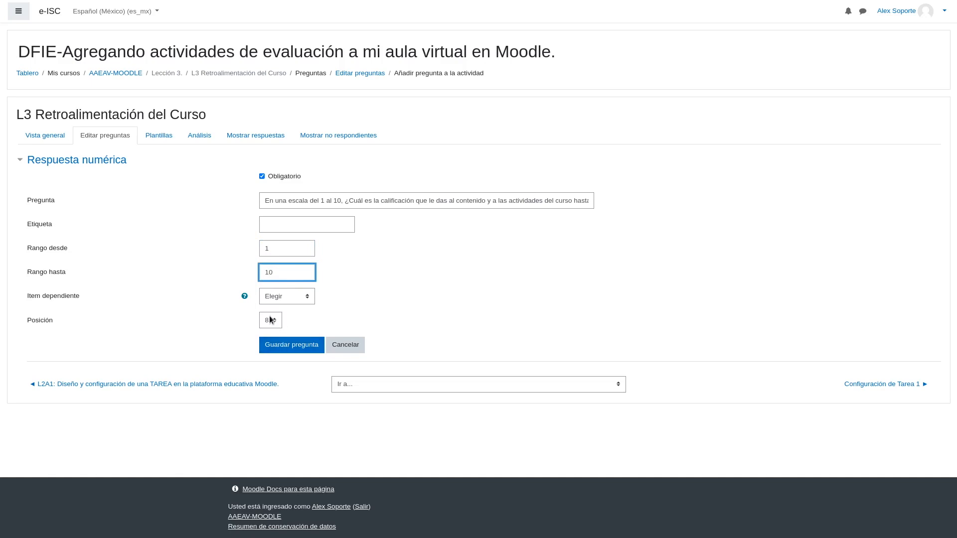
pyautogui.click(287, 344)
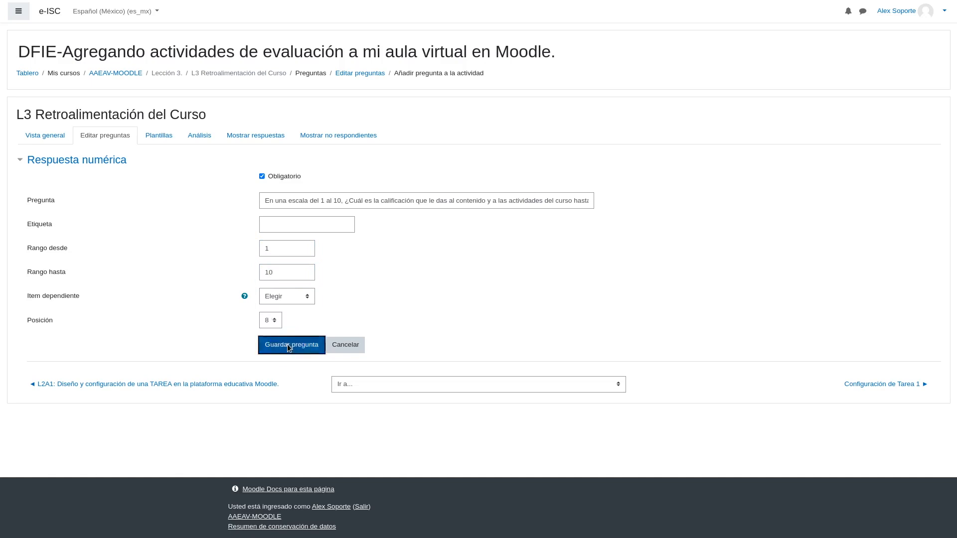
pyautogui.scroll(-2, 242, 424)
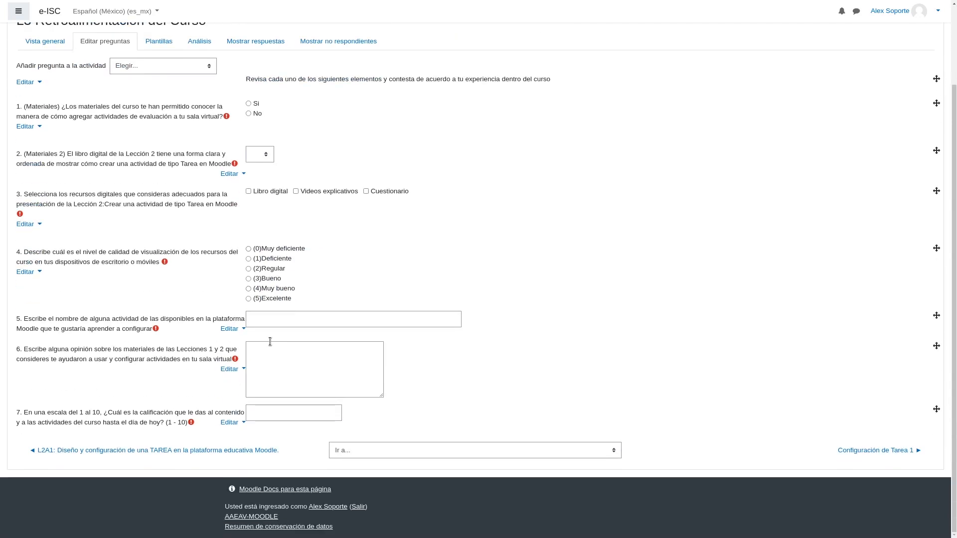
pyautogui.click(257, 414)
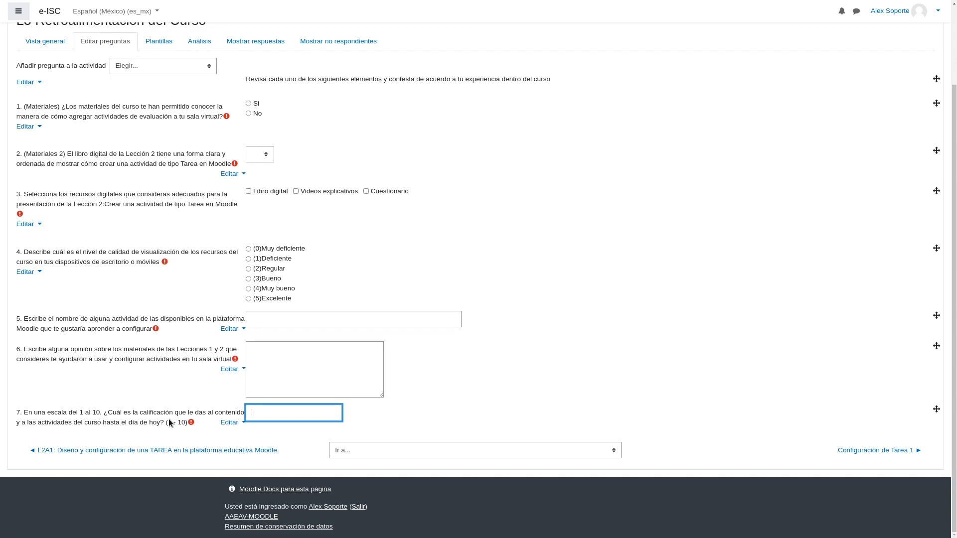
# Add a page break to the feedback activity and place it between questions 2 and 3.
pyautogui.moveTo(181, 423); pyautogui.dragTo(165, 423)
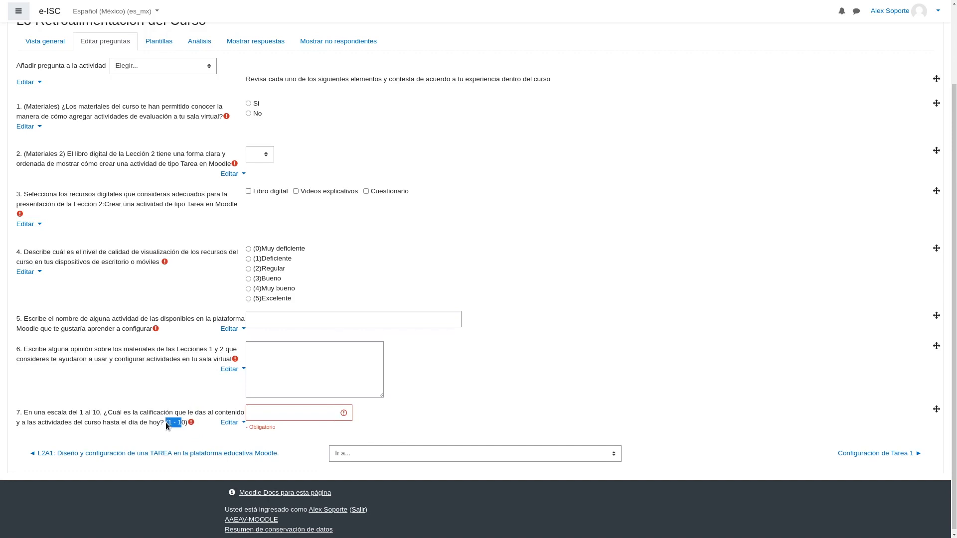
pyautogui.scroll(2, 162, 445)
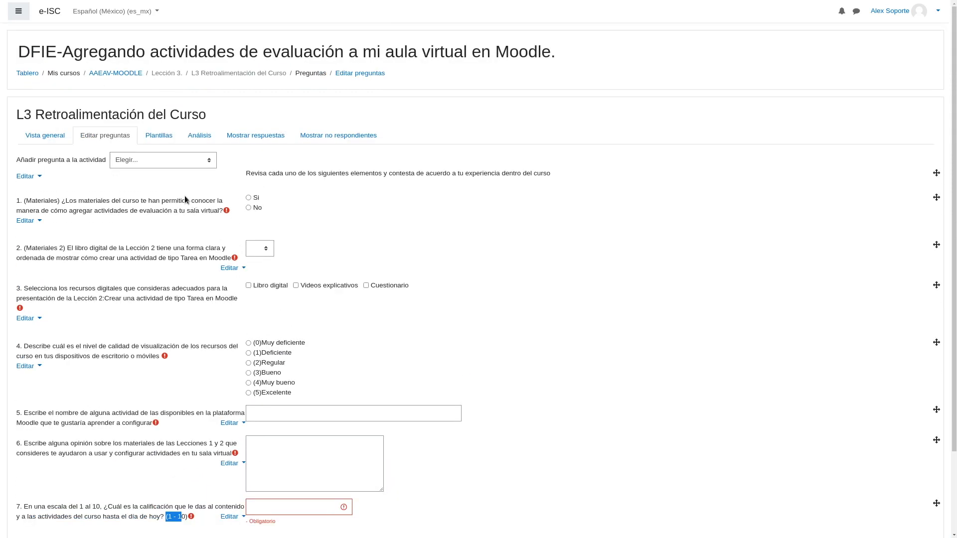
pyautogui.click(156, 164)
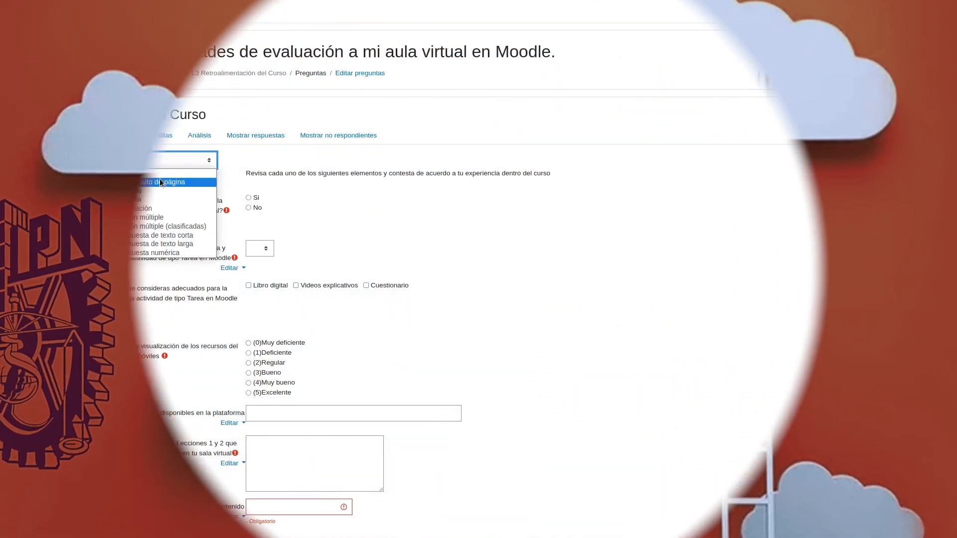
pyautogui.click(159, 178)
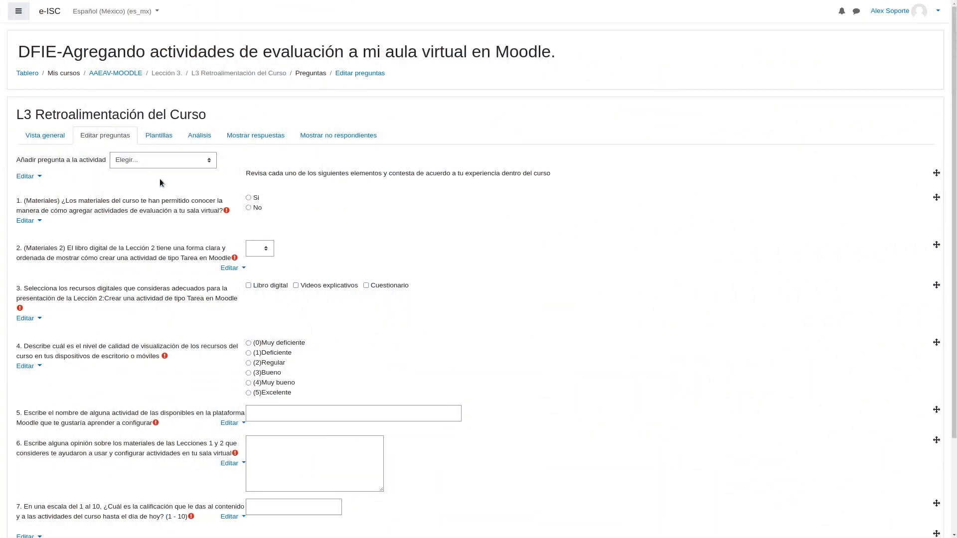
pyautogui.scroll(-3, 182, 254)
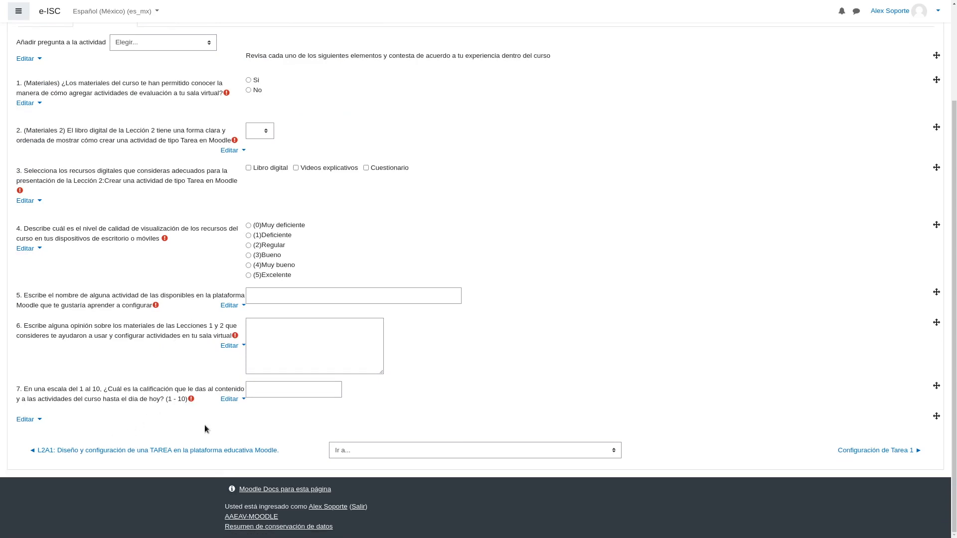
pyautogui.click(40, 420)
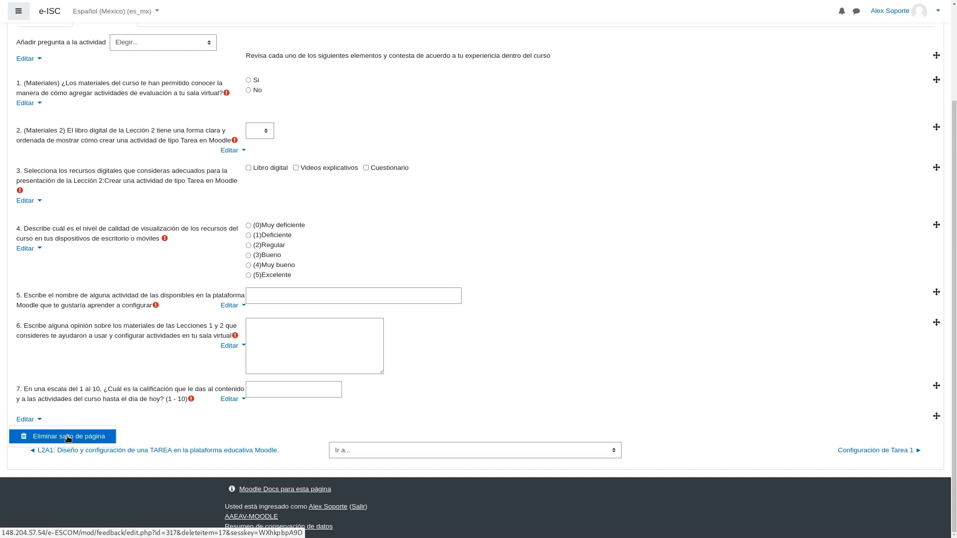
pyautogui.press('Escape')
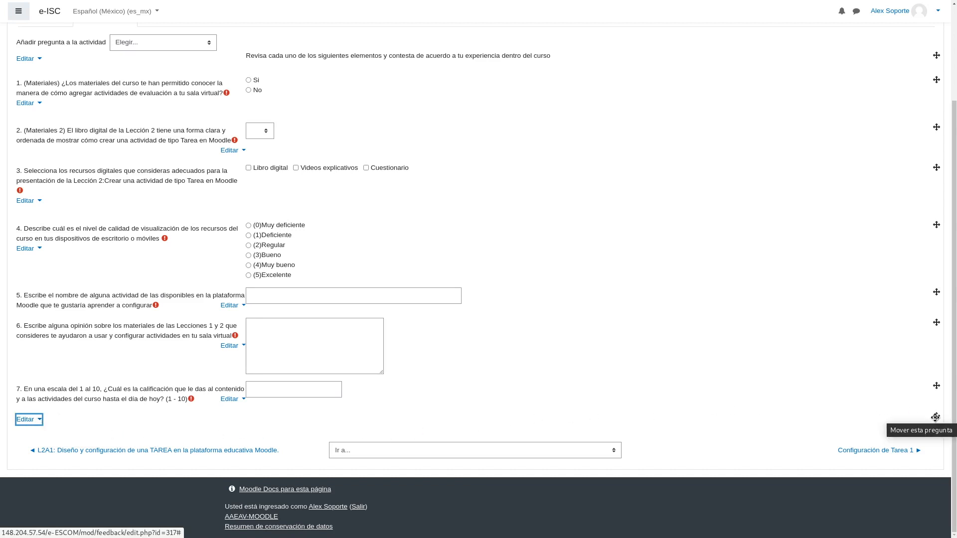
pyautogui.moveTo(935, 418); pyautogui.dragTo(906, 174)
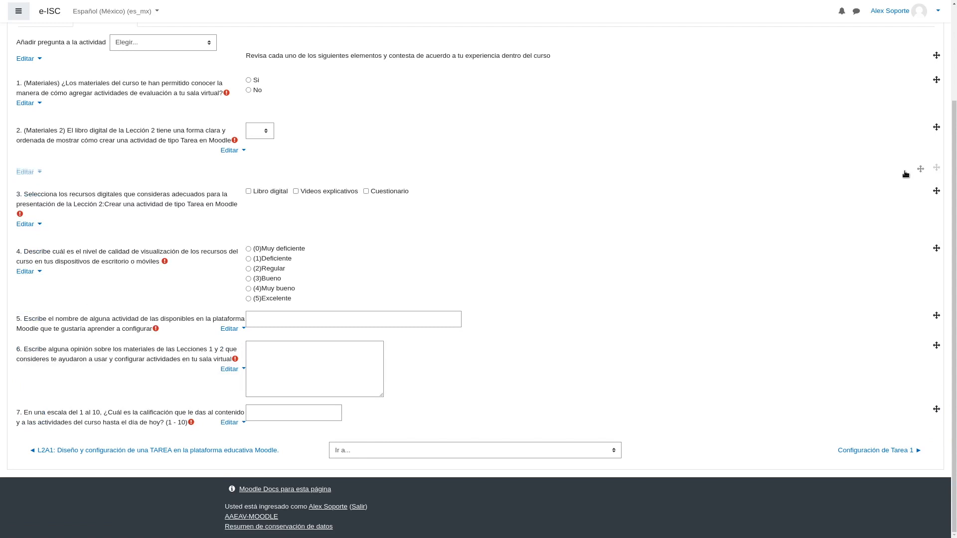
pyautogui.moveTo(906, 174); pyautogui.dragTo(904, 170)
# Add a second page break and move it between questions 4 and 5.
pyautogui.scroll(1, 151, 224)
pyautogui.scroll(2, 151, 223)
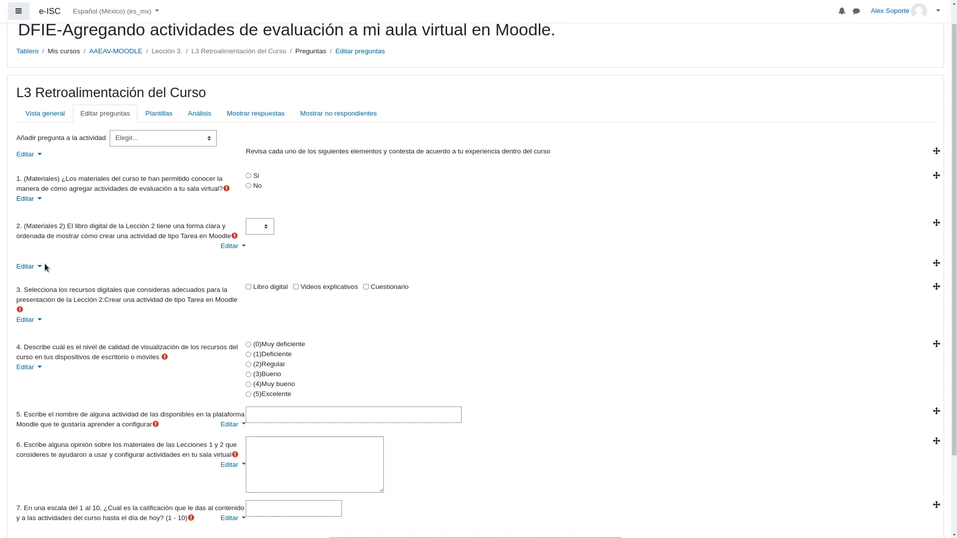
pyautogui.click(174, 139)
pyautogui.click(169, 160)
pyautogui.scroll(-3, 186, 259)
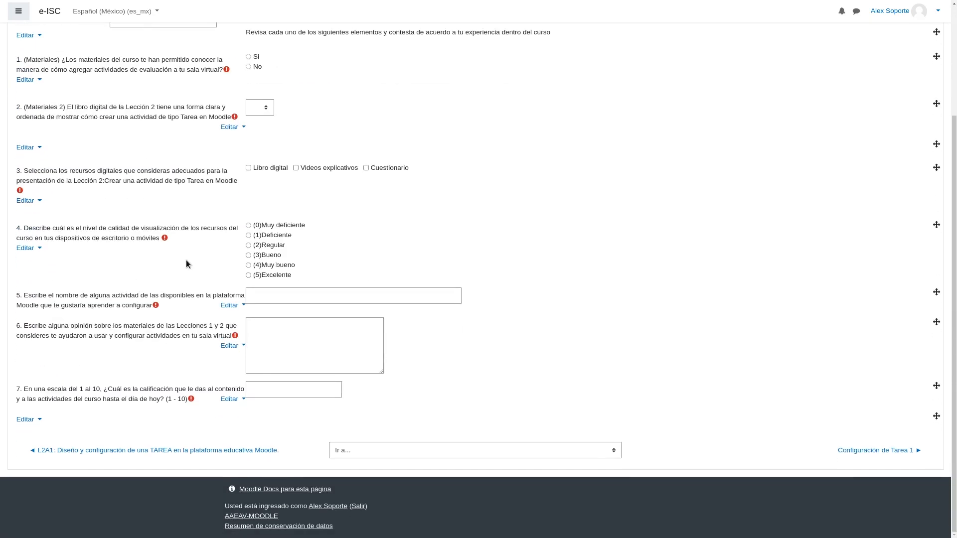
pyautogui.moveTo(938, 414); pyautogui.dragTo(917, 284)
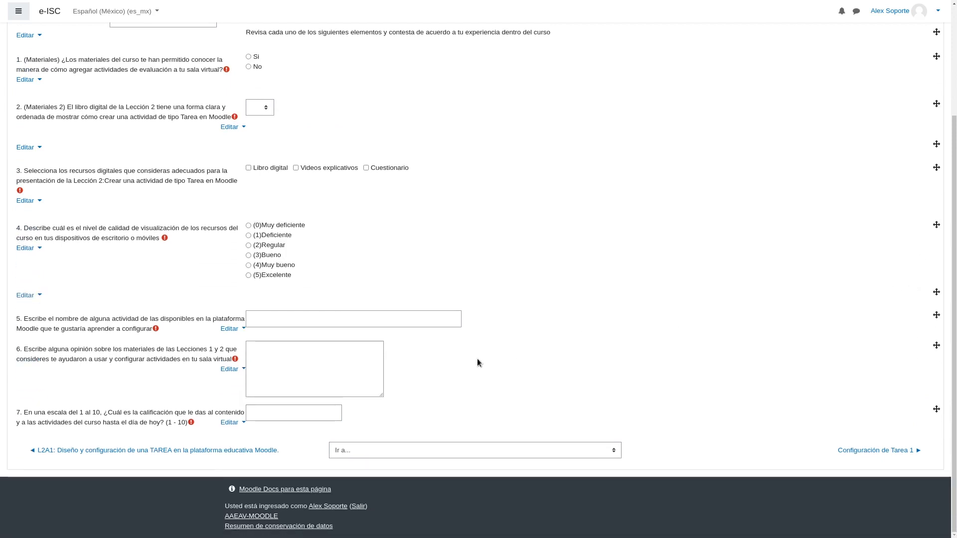
# Add a third page break and move it between questions 6 and 7.
pyautogui.scroll(3, 160, 259)
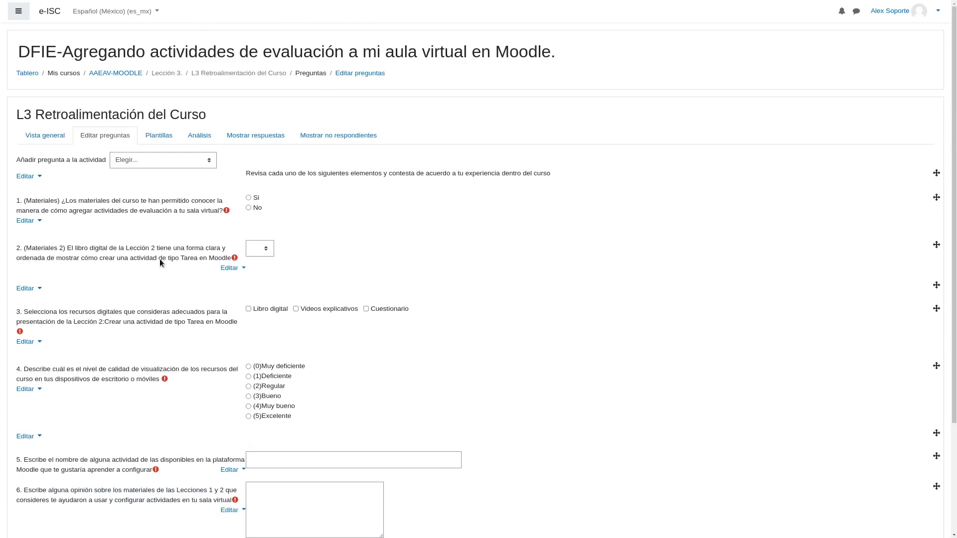
pyautogui.click(133, 159)
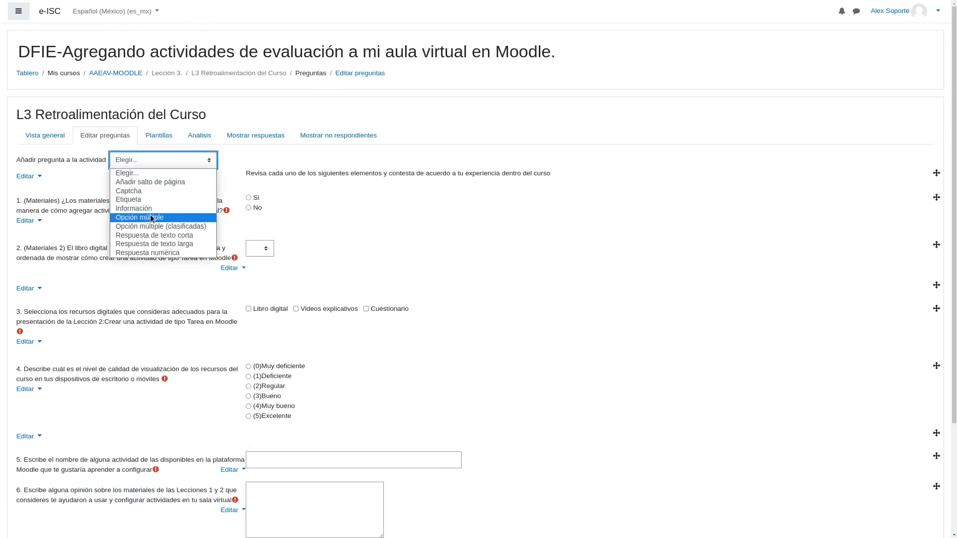
pyautogui.click(173, 180)
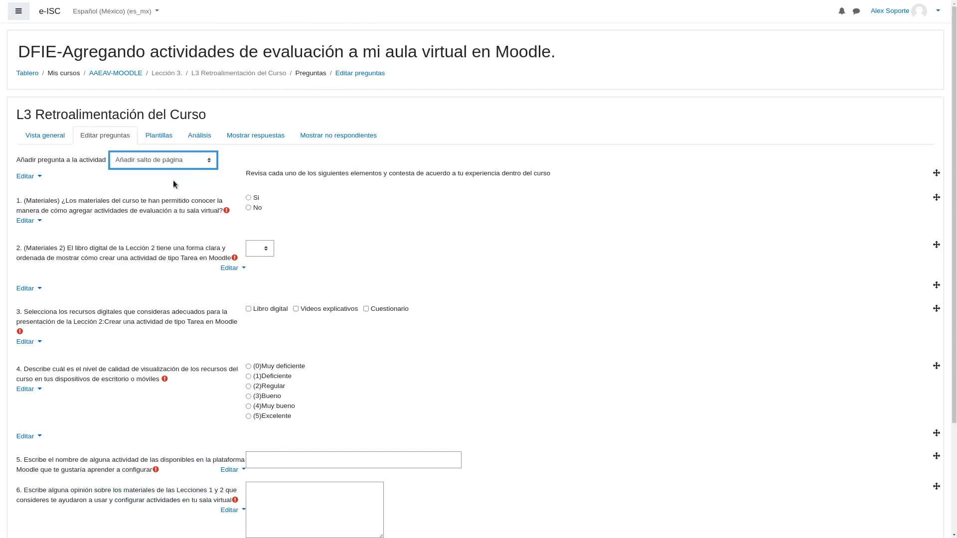
pyautogui.scroll(-3, 181, 253)
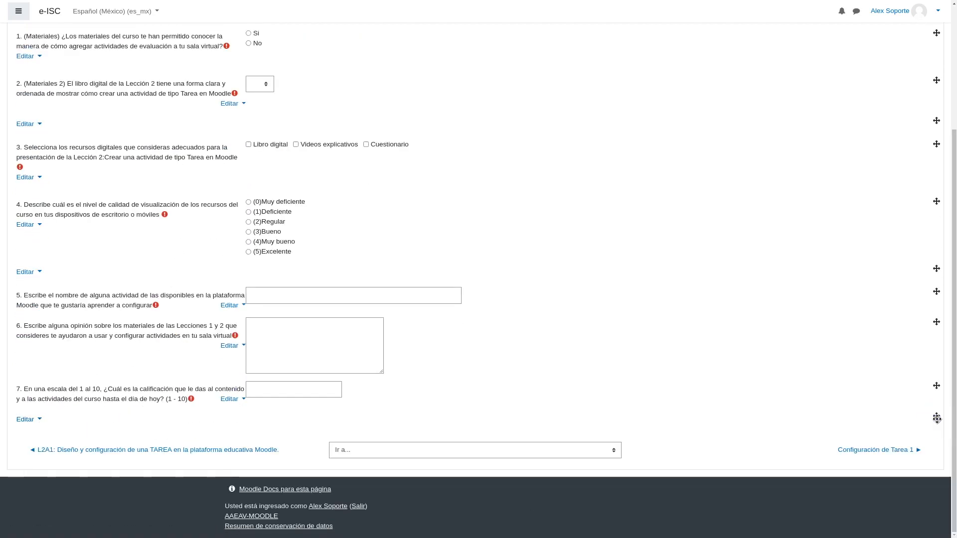
pyautogui.moveTo(937, 421); pyautogui.dragTo(935, 385)
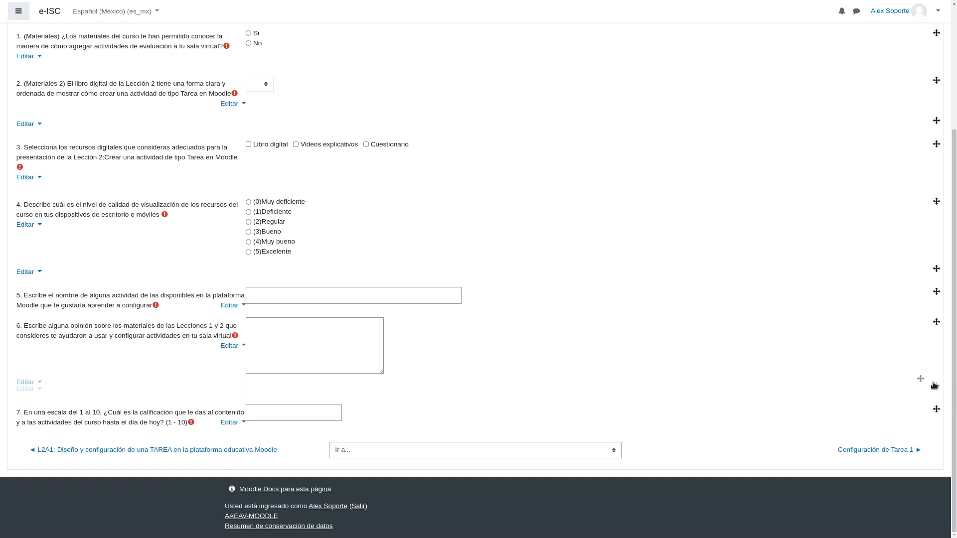
pyautogui.moveTo(935, 385); pyautogui.dragTo(934, 383)
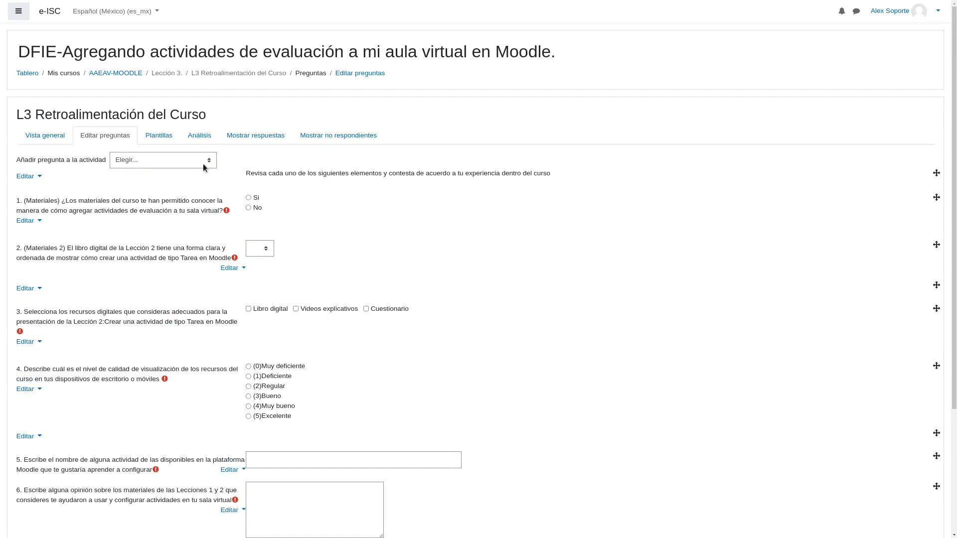
# Add a Captcha after question 7 and look at its editing options.
pyautogui.click(204, 167)
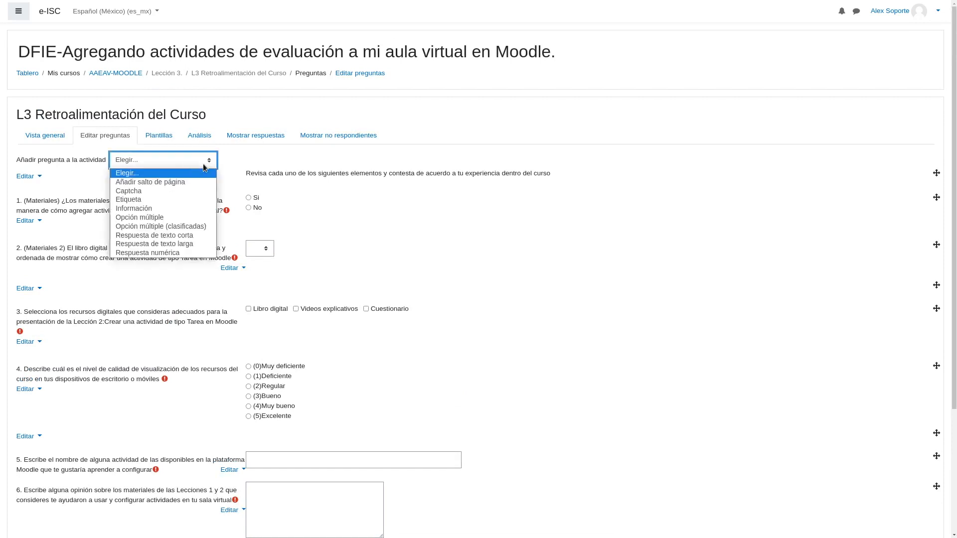
pyautogui.click(181, 190)
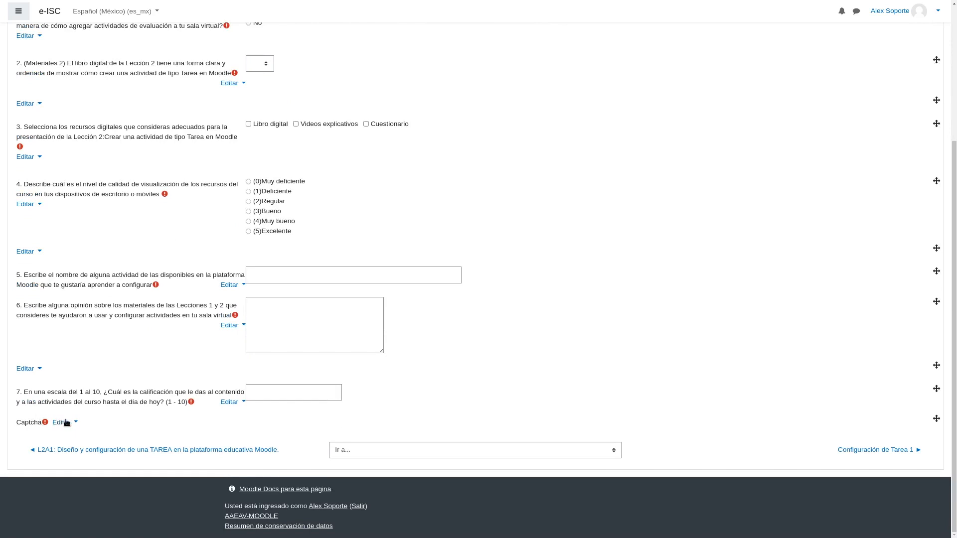
pyautogui.click(71, 423)
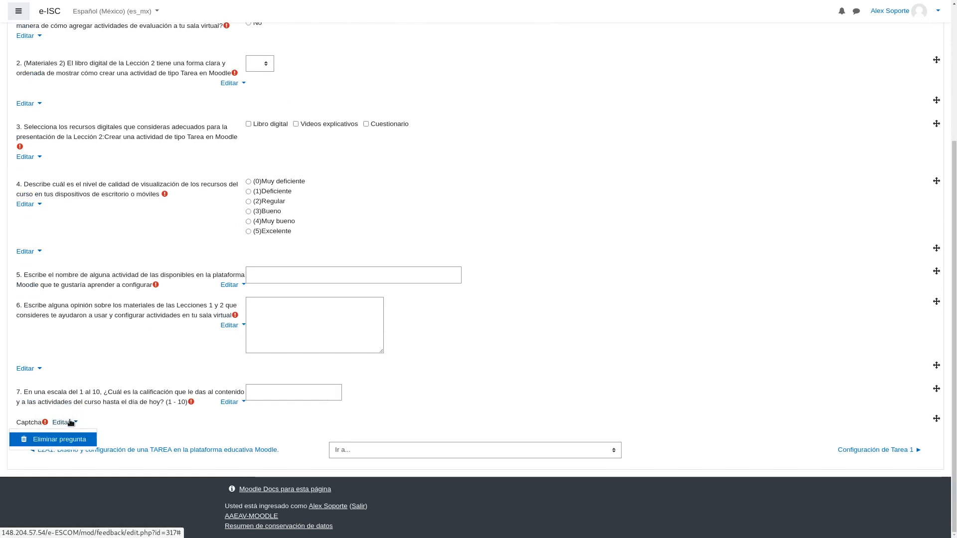
pyautogui.press('Escape')
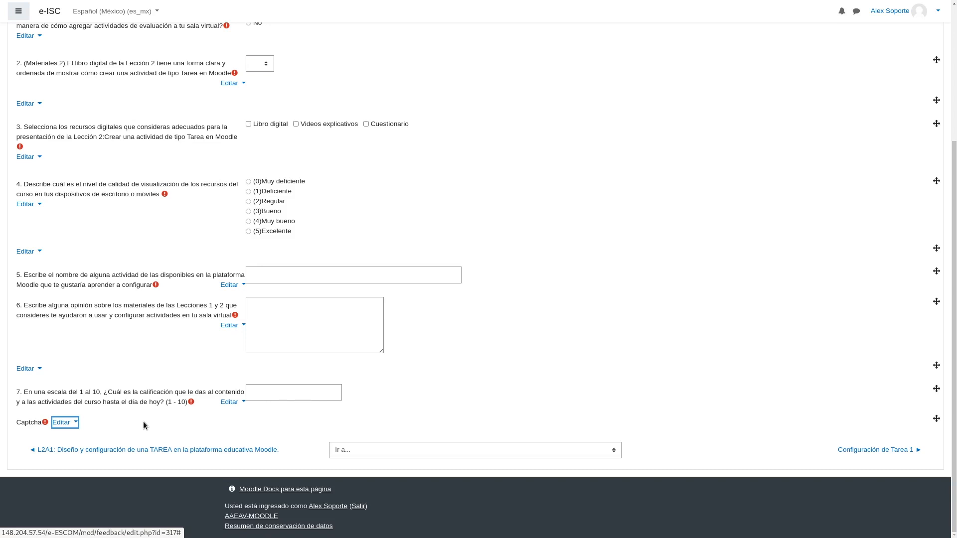
pyautogui.scroll(5, 228, 342)
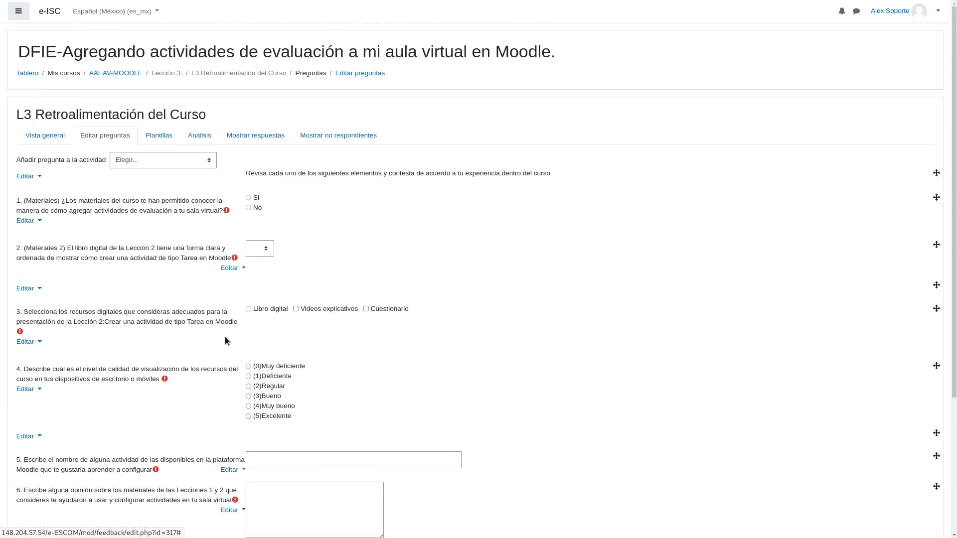
pyautogui.click(195, 164)
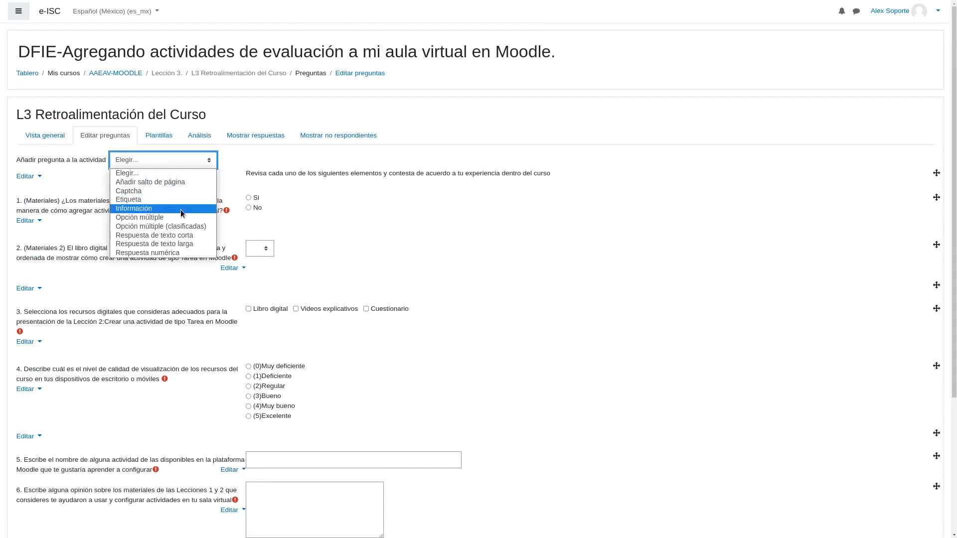
pyautogui.click(298, 204)
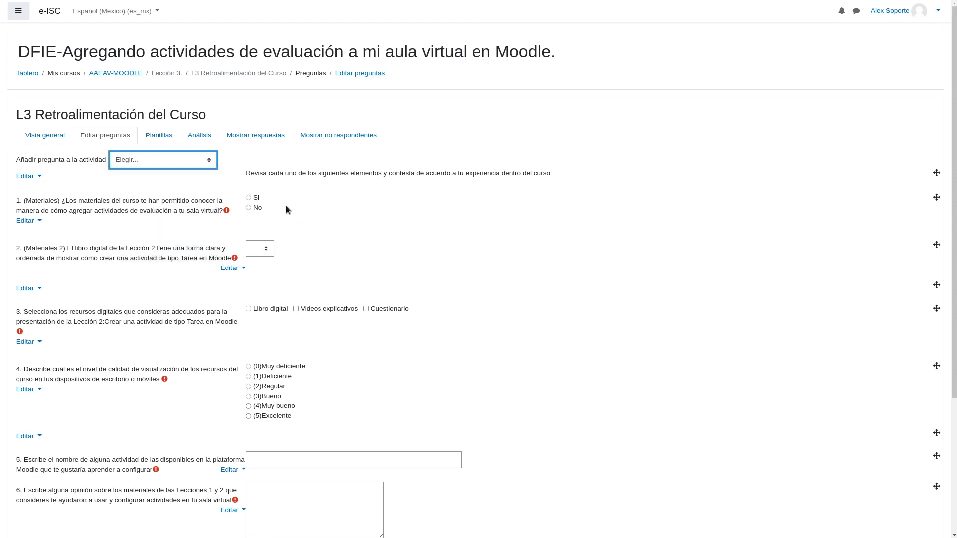